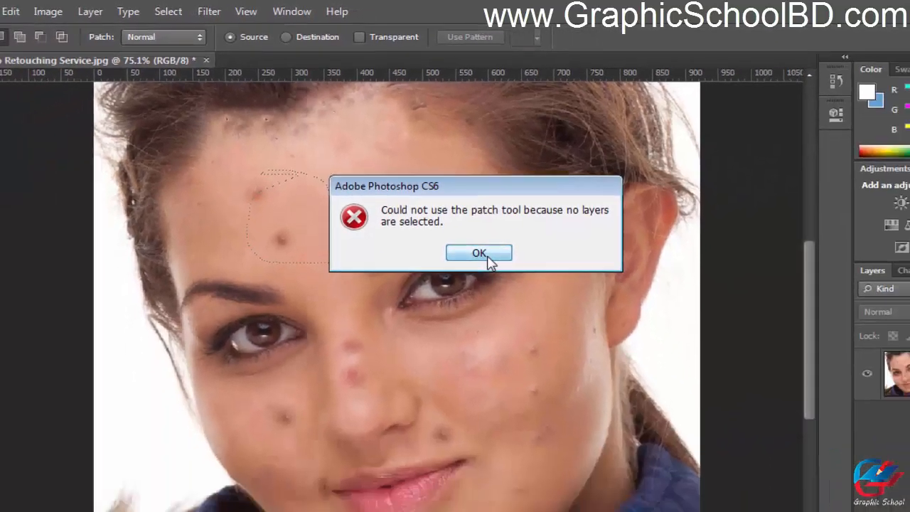
# Dismiss the Patch Tool error, clear the forehead selection and make Layer 0 the active layer.
pyautogui.click(569, 383)
pyautogui.hotkey('ctrl', 'd')
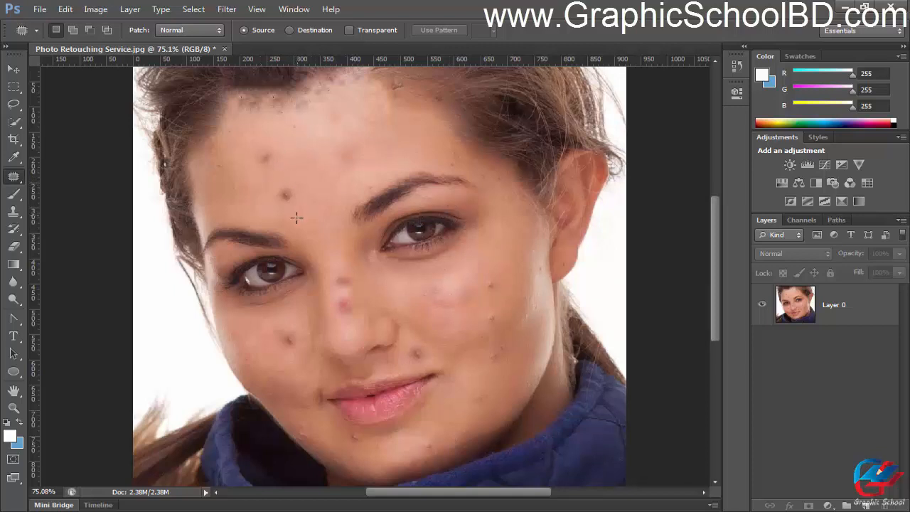
pyautogui.click(844, 305)
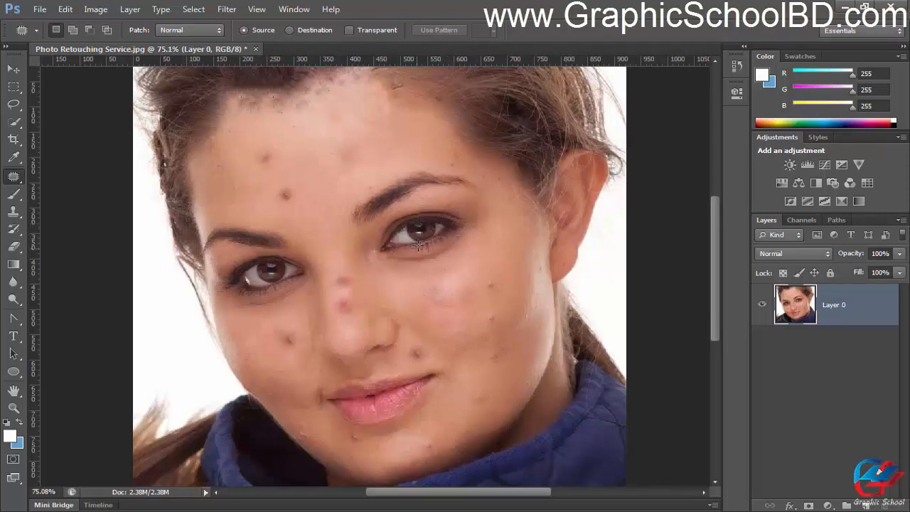
pyautogui.scroll(3, 419, 244)
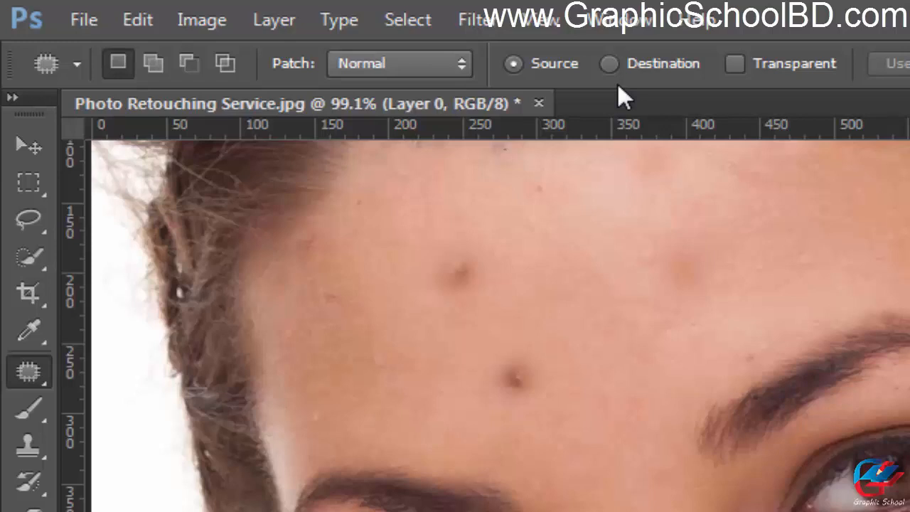
pyautogui.click(30, 183)
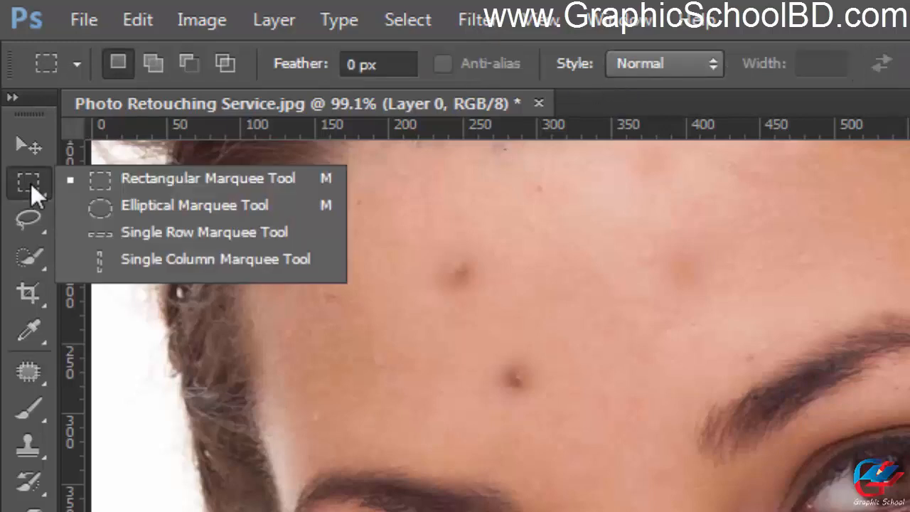
pyautogui.click(30, 204)
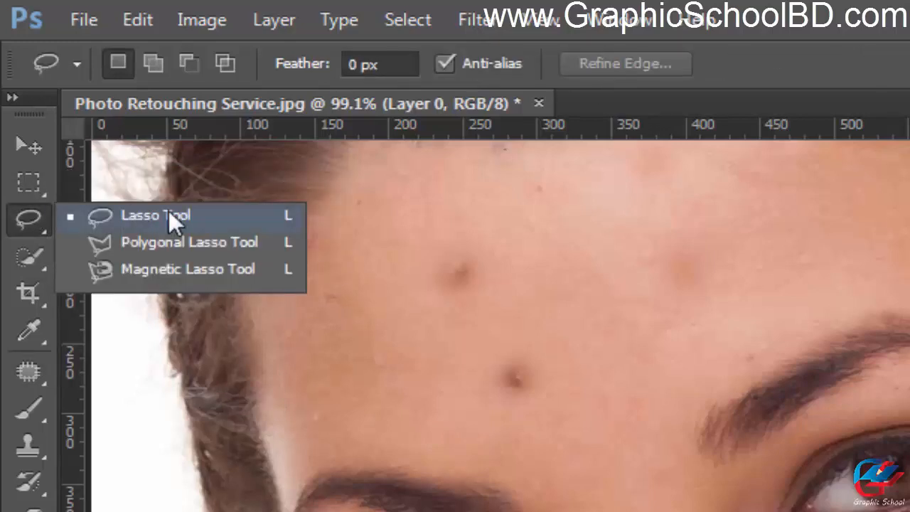
pyautogui.click(39, 172)
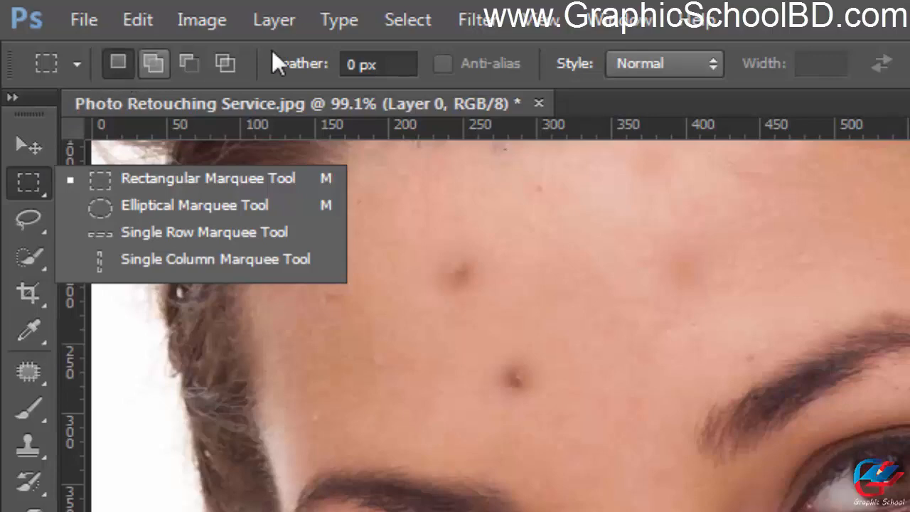
# Choose the Patch Tool from the healing tools for retouching the forehead blemishes.
pyautogui.click(16, 368)
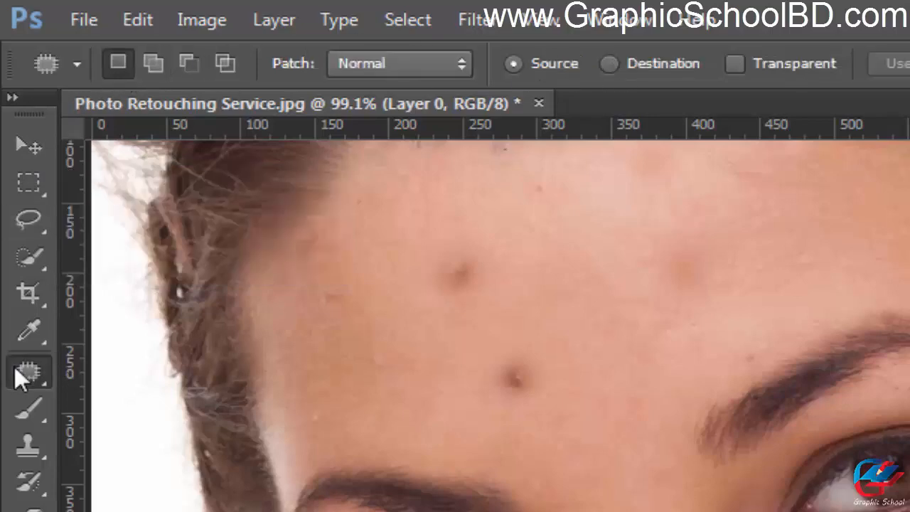
pyautogui.rightClick(28, 366)
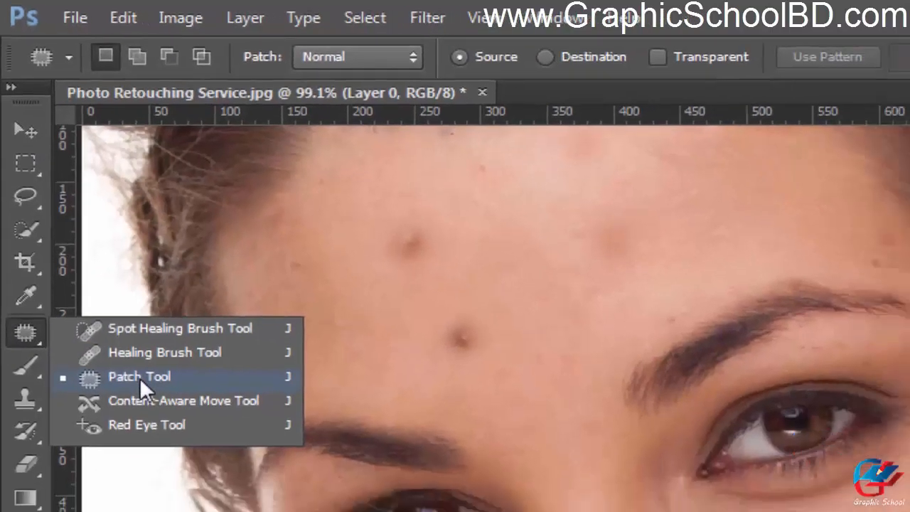
pyautogui.click(152, 420)
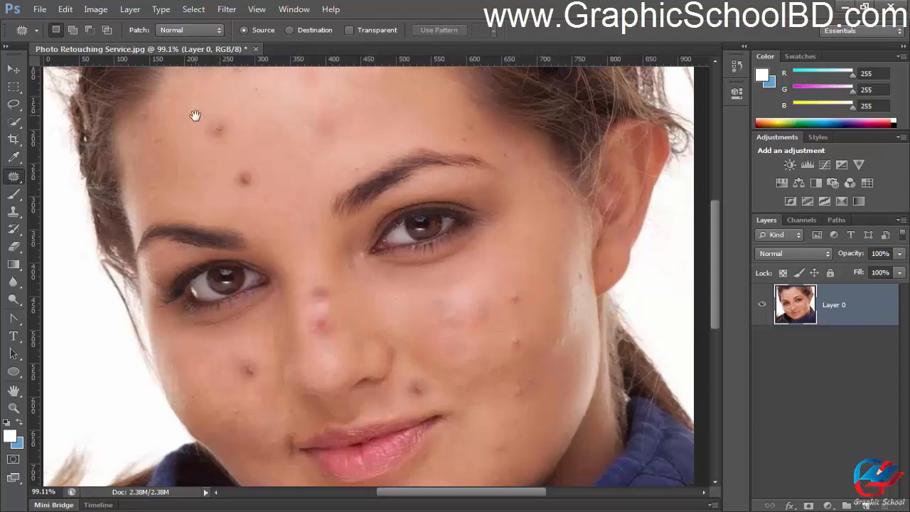
pyautogui.moveTo(195, 116); pyautogui.dragTo(266, 203)
pyautogui.scroll(5, 291, 236)
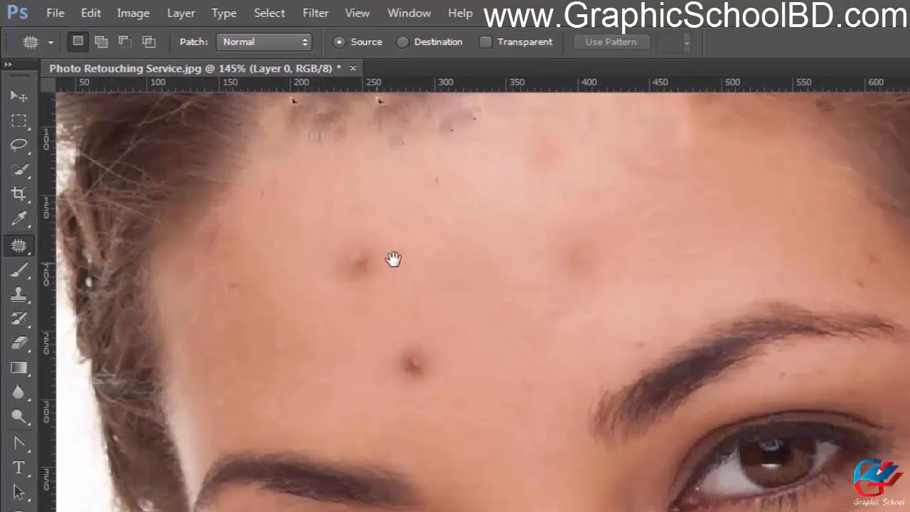
pyautogui.moveTo(393, 259); pyautogui.dragTo(380, 304)
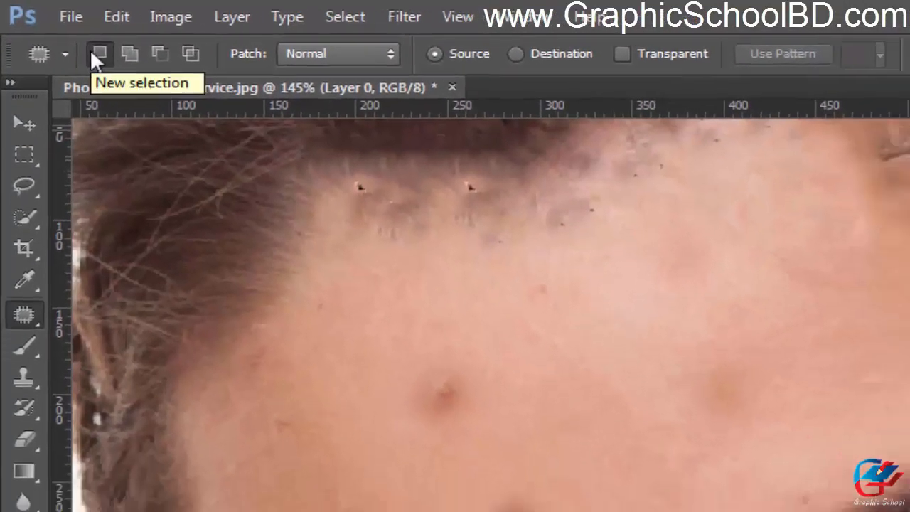
pyautogui.scroll(4, 500, 481)
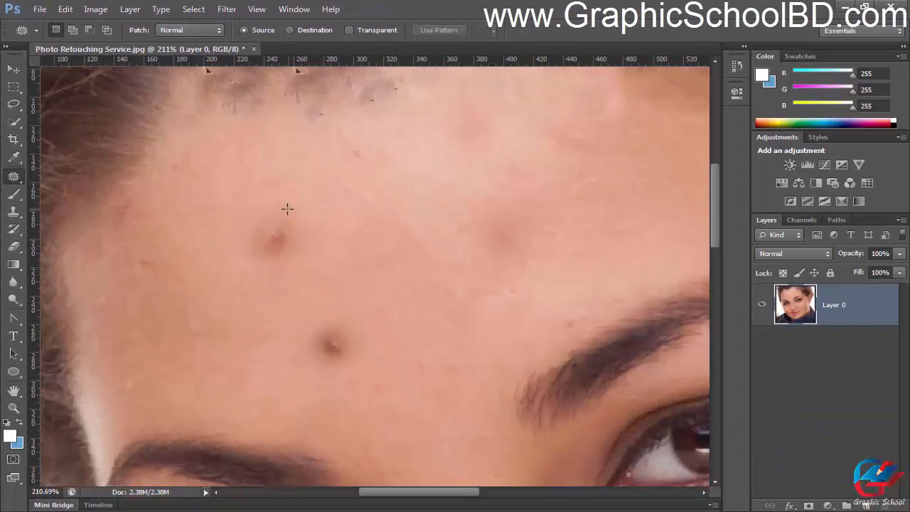
# Try patching the upper forehead spot in Source mode with clean skin to its right, and clear the selection.
pyautogui.moveTo(278, 200)
pyautogui.mouseDown()
pyautogui.moveTo(242, 226)
pyautogui.moveTo(247, 263)
pyautogui.moveTo(308, 271)
pyautogui.moveTo(313, 214)
pyautogui.moveTo(272, 199)
pyautogui.mouseUp()
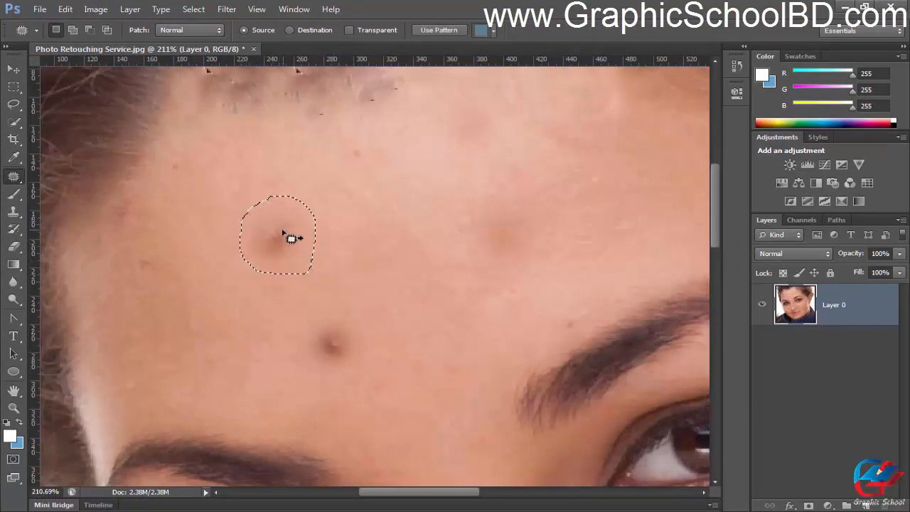
pyautogui.moveTo(283, 233); pyautogui.dragTo(377, 225)
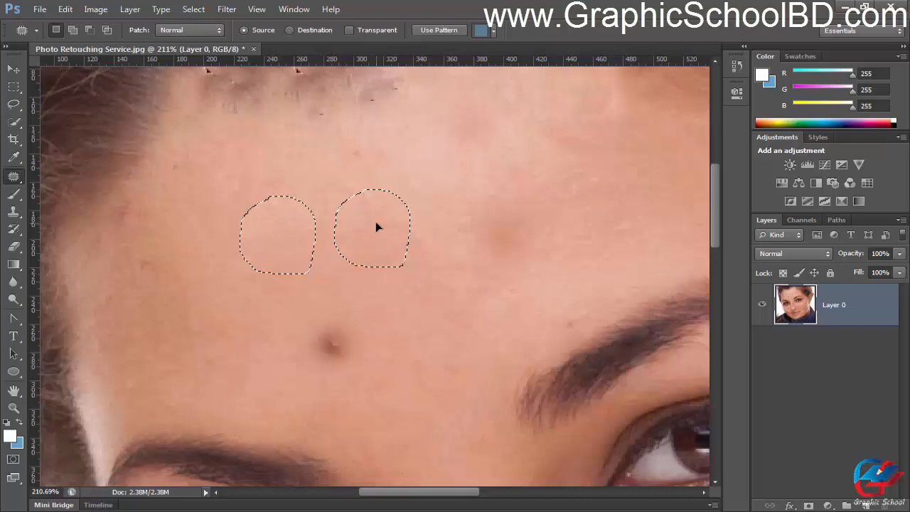
pyautogui.moveTo(377, 227); pyautogui.dragTo(376, 226)
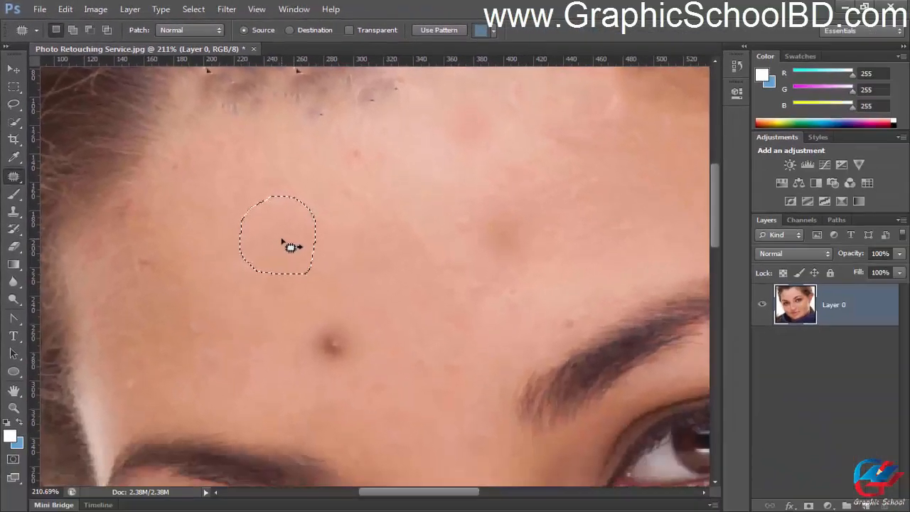
pyautogui.hotkey('ctrl', 'd')
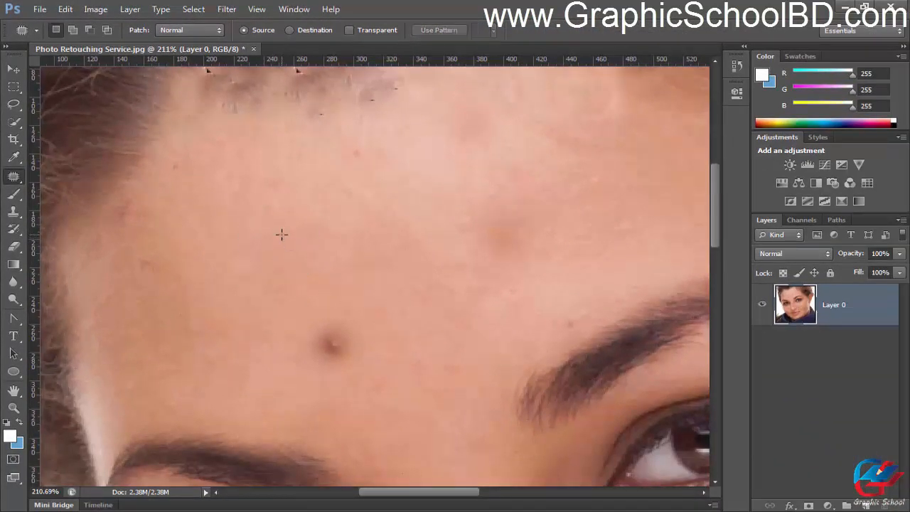
# Undo the patch on the upper forehead spot and clear the selection around it.
pyautogui.hotkey('ctrl', 'z')
pyautogui.hotkey('ctrl', 'alt', 'z')
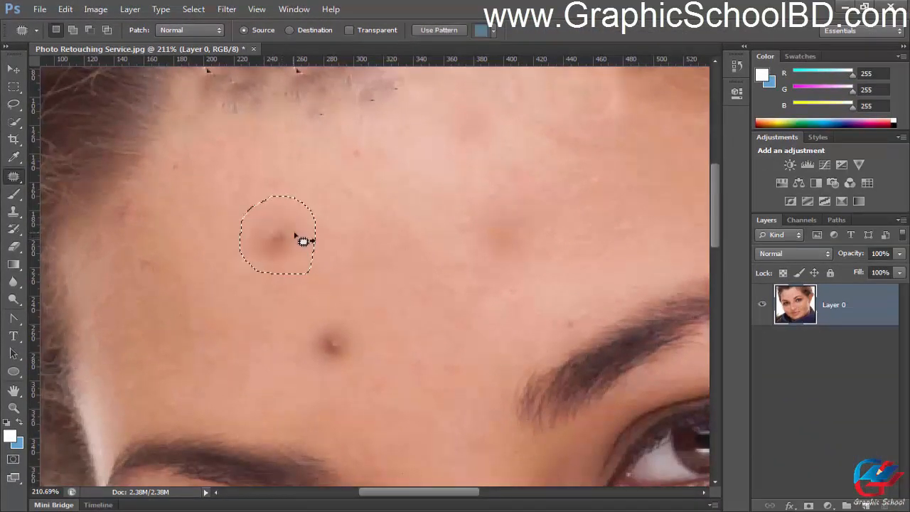
pyautogui.hotkey('ctrl', 'd')
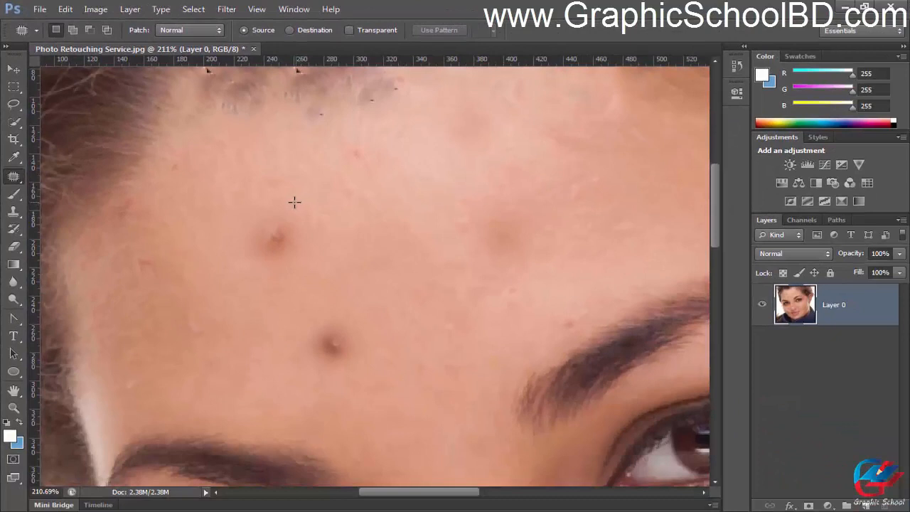
# Outline the upper forehead spot, patch it in Source mode with clean skin to its right, and deselect.
pyautogui.moveTo(295, 202)
pyautogui.mouseDown()
pyautogui.moveTo(256, 204)
pyautogui.moveTo(222, 227)
pyautogui.moveTo(242, 260)
pyautogui.moveTo(281, 269)
pyautogui.moveTo(314, 251)
pyautogui.moveTo(318, 219)
pyautogui.moveTo(267, 203)
pyautogui.mouseUp()
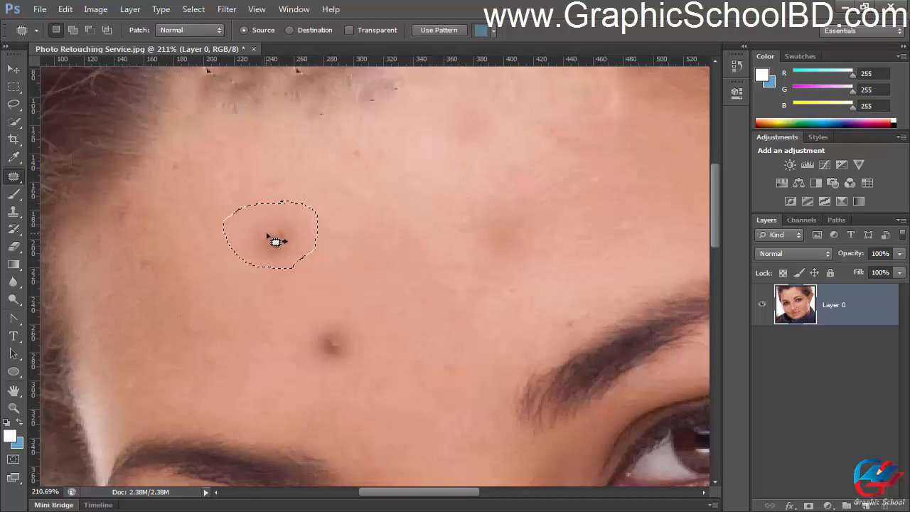
pyautogui.moveTo(274, 240); pyautogui.dragTo(378, 215)
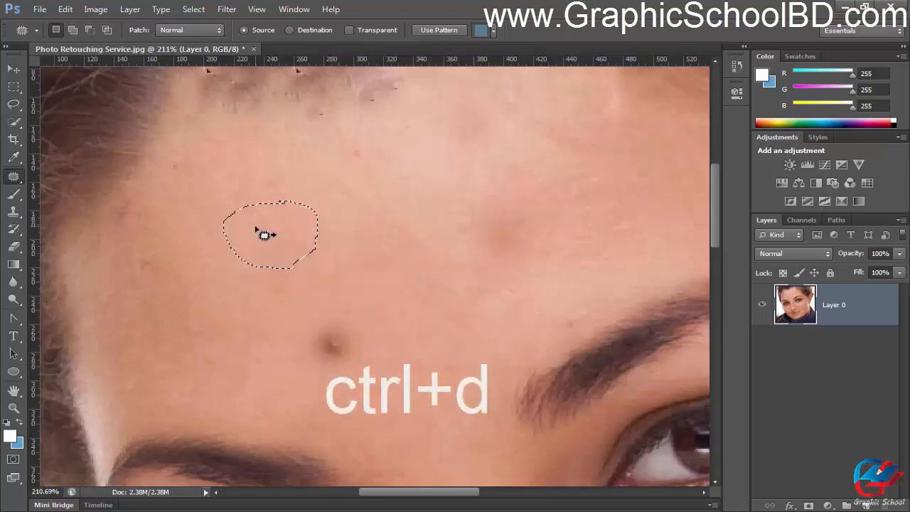
pyautogui.hotkey('ctrl', 'd')
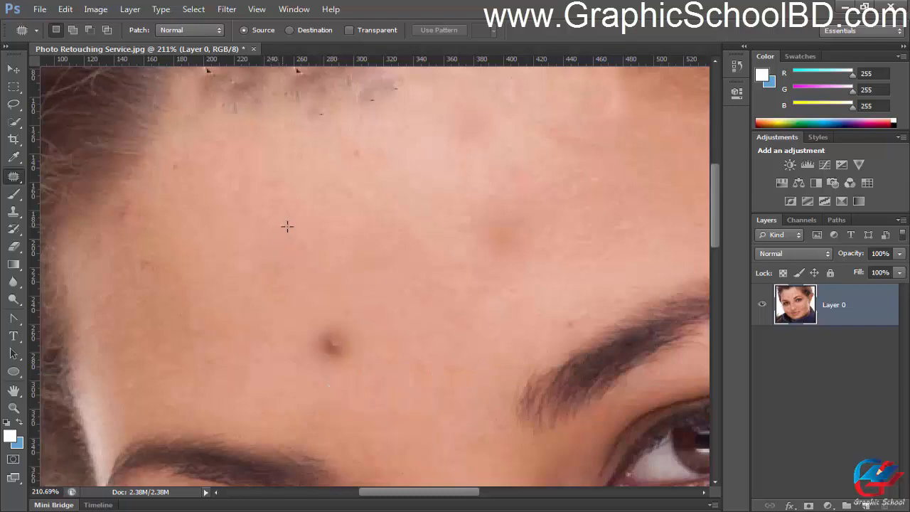
# Switch the patch mode to Destination and cover the lower forehead spot with clean skin sampled from its upper left, clearing the selection.
pyautogui.moveTo(366, 269); pyautogui.dragTo(320, 192)
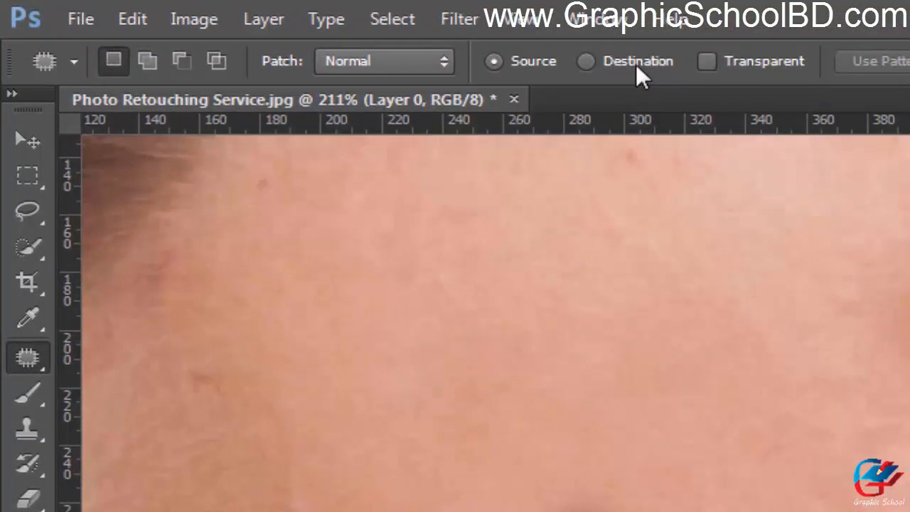
pyautogui.click(636, 61)
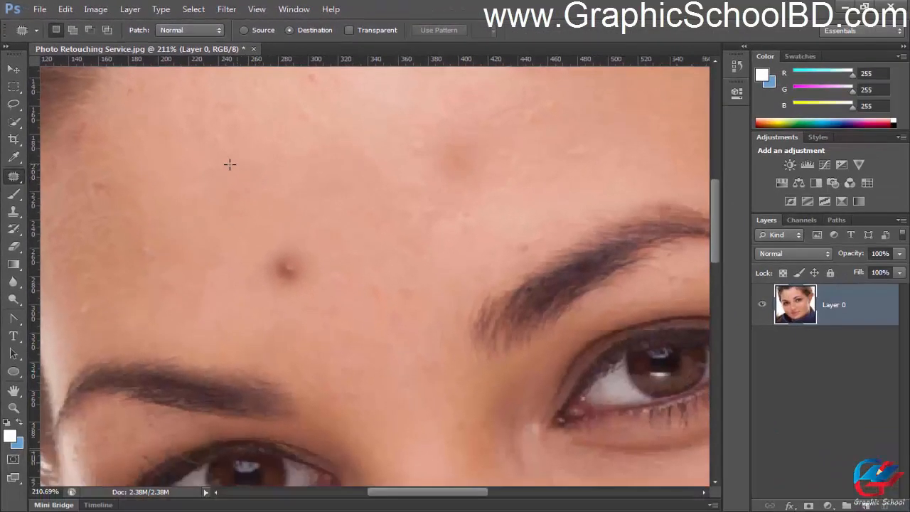
pyautogui.moveTo(172, 199)
pyautogui.mouseDown()
pyautogui.moveTo(249, 238)
pyautogui.moveTo(275, 204)
pyautogui.moveTo(251, 166)
pyautogui.moveTo(204, 171)
pyautogui.mouseUp()
pyautogui.moveTo(204, 202); pyautogui.dragTo(287, 266)
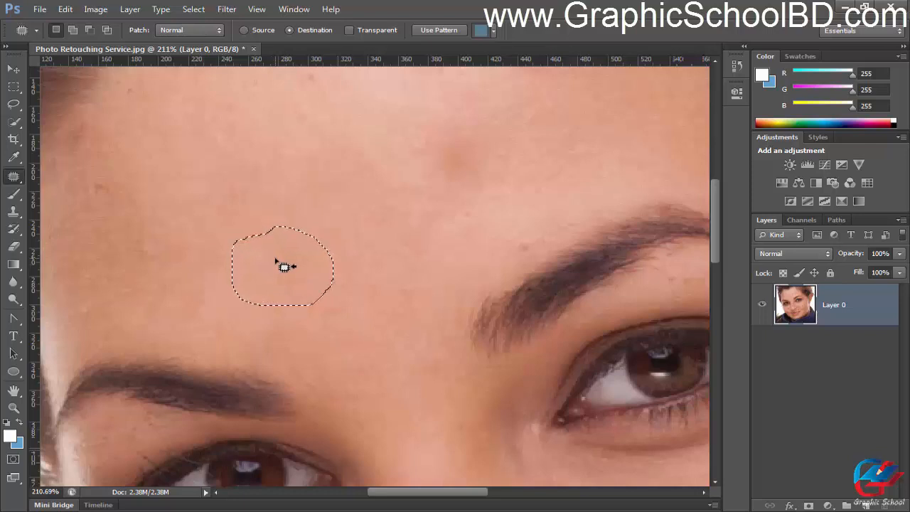
pyautogui.hotkey('ctrl', 'd')
pyautogui.scroll(2, 315, 268)
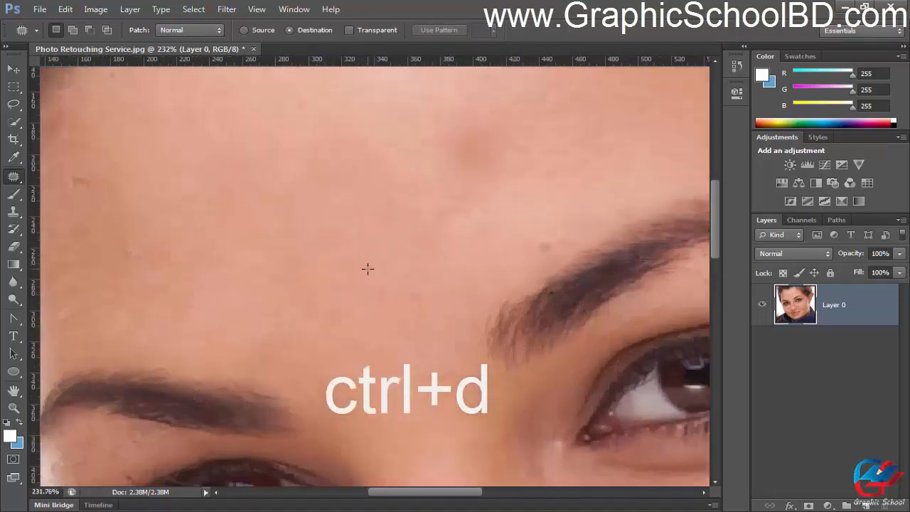
pyautogui.scroll(-3, 274, 218)
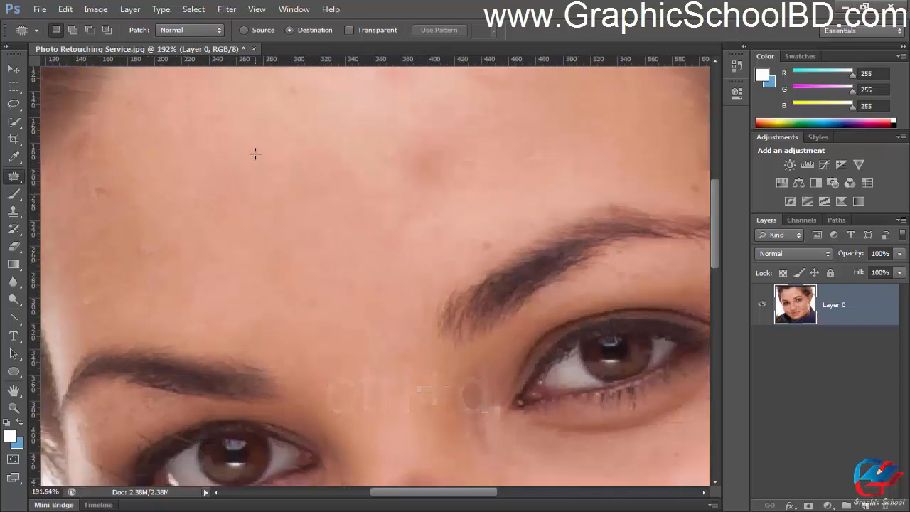
pyautogui.scroll(2, 304, 204)
pyautogui.scroll(-1, 304, 238)
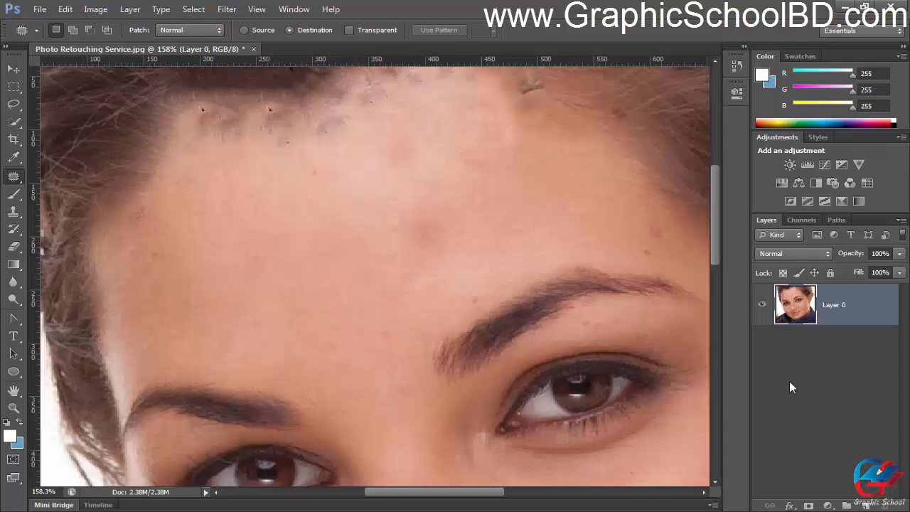
# Add a new empty layer above Layer 0 with the default settings.
pyautogui.hotkey('ctrl', 'shift', 'n')
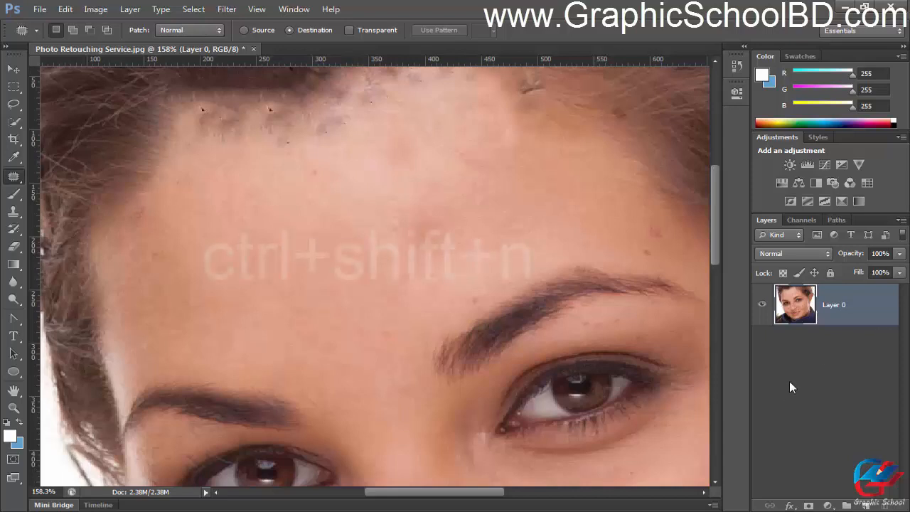
pyautogui.press('Return')
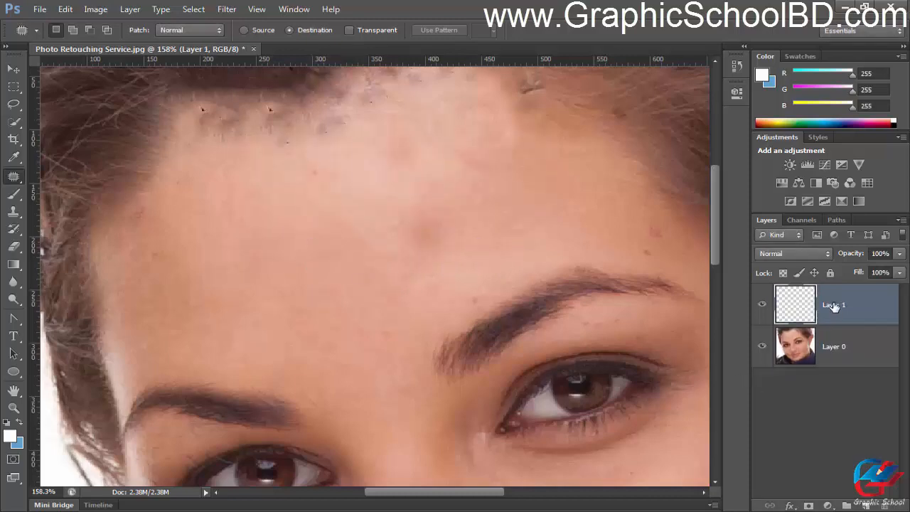
# Try to patch the faint central forehead blemish on the empty layer, and delete that layer.
pyautogui.moveTo(443, 196)
pyautogui.mouseDown()
pyautogui.moveTo(361, 218)
pyautogui.moveTo(456, 204)
pyautogui.moveTo(326, 221)
pyautogui.mouseUp()
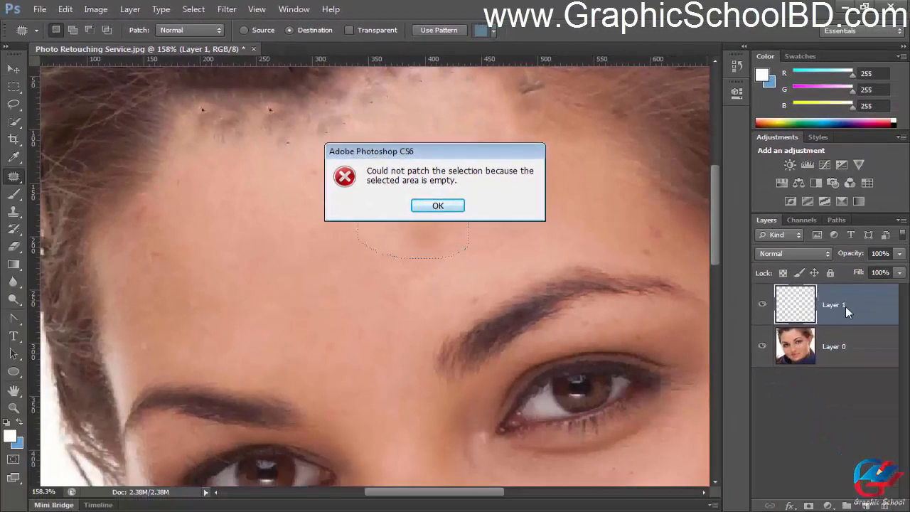
pyautogui.click(441, 206)
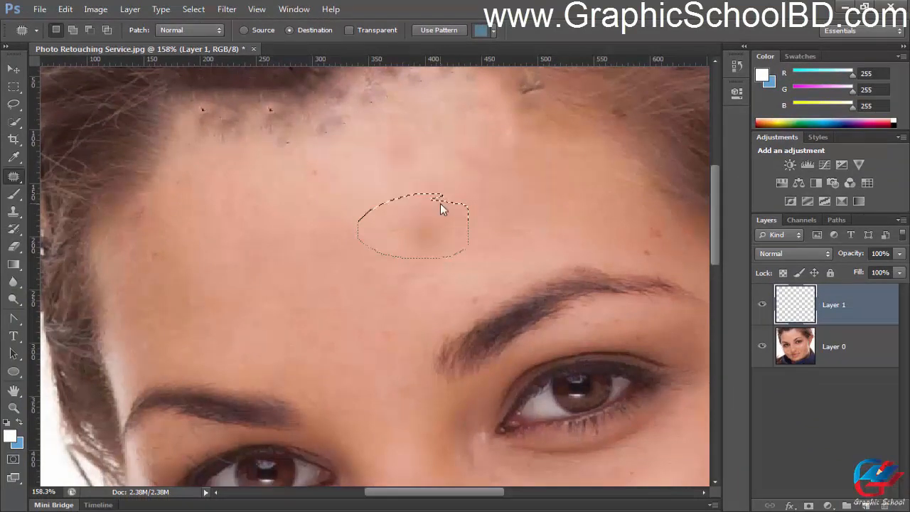
pyautogui.click(615, 289)
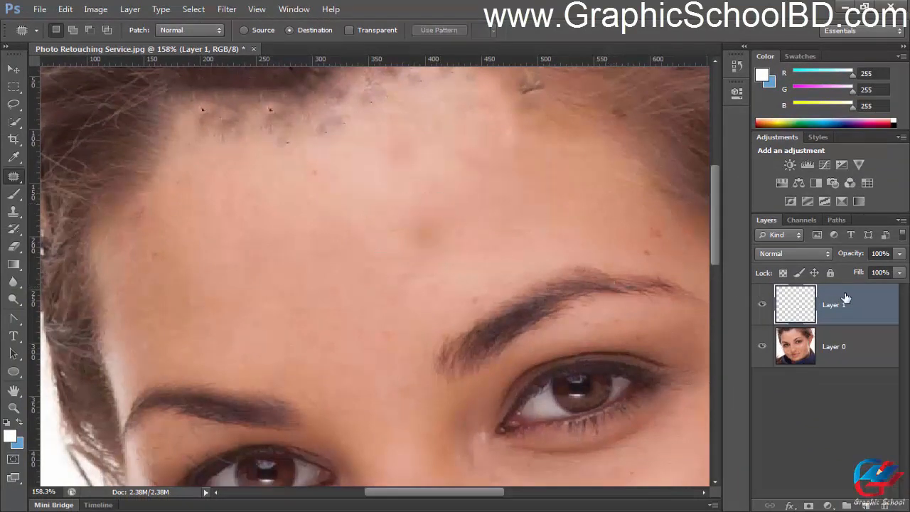
pyautogui.press('Delete')
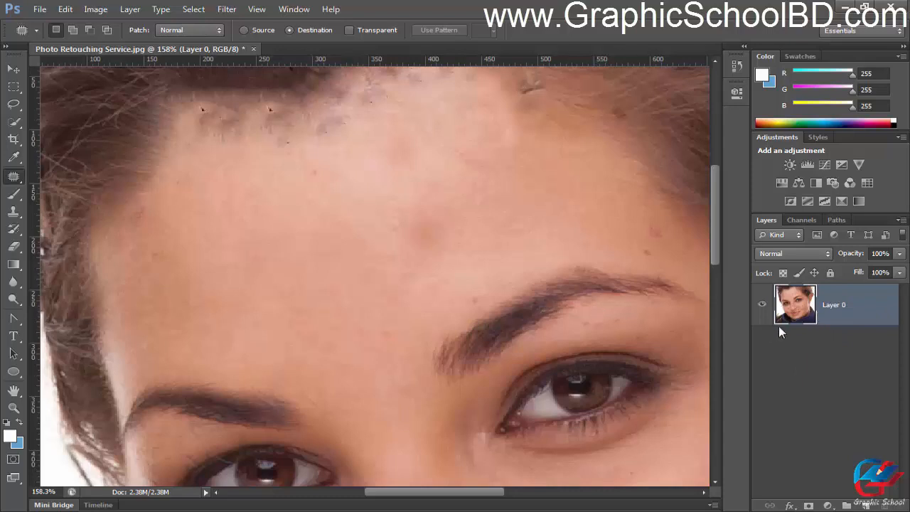
# Duplicate Layer 0 as a working copy of the portrait.
pyautogui.hotkey('ctrl', 'j')
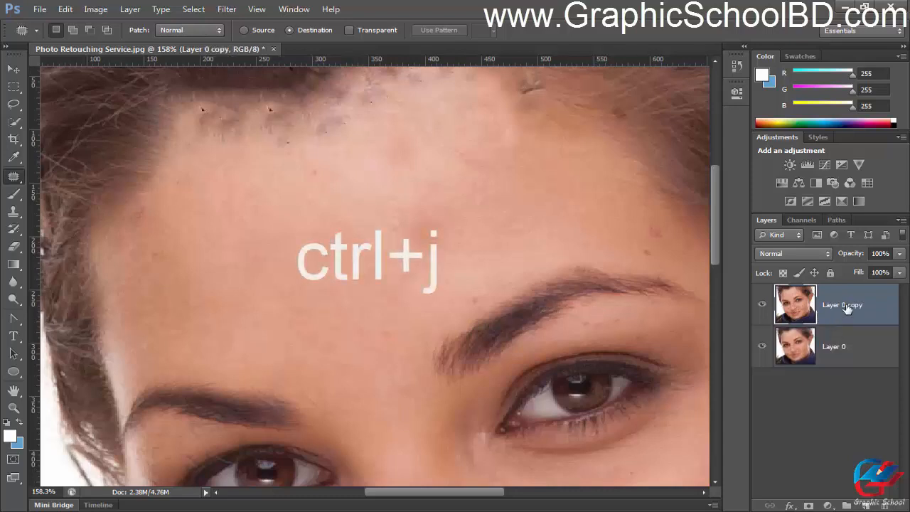
pyautogui.scroll(-3, 410, 272)
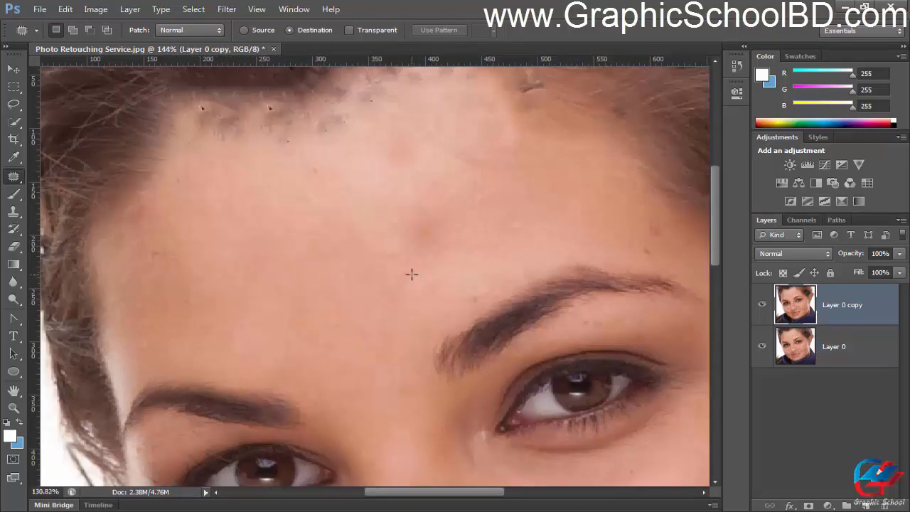
# Delete the duplicate layer, Layer 0 copy, leaving only Layer 0.
pyautogui.scroll(-5, 410, 273)
pyautogui.scroll(2, 373, 258)
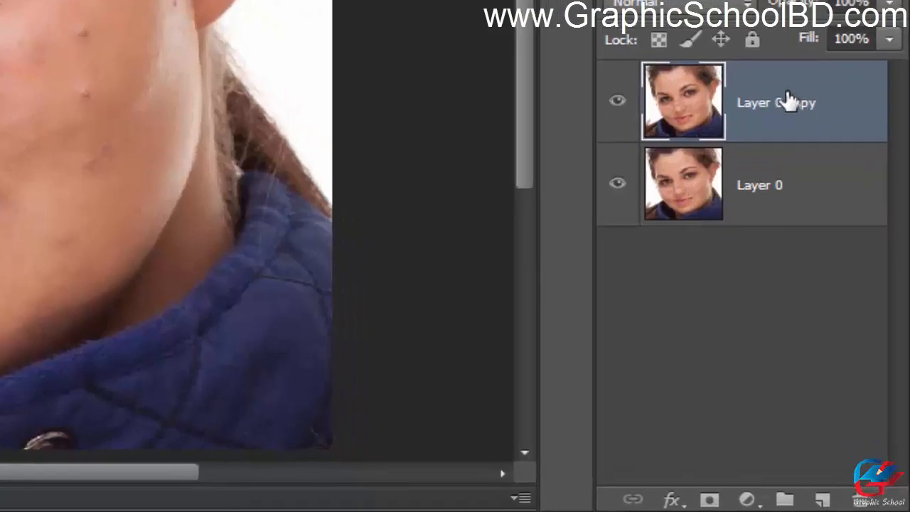
pyautogui.moveTo(790, 99); pyautogui.dragTo(859, 491)
pyautogui.moveTo(862, 501); pyautogui.dragTo(862, 500)
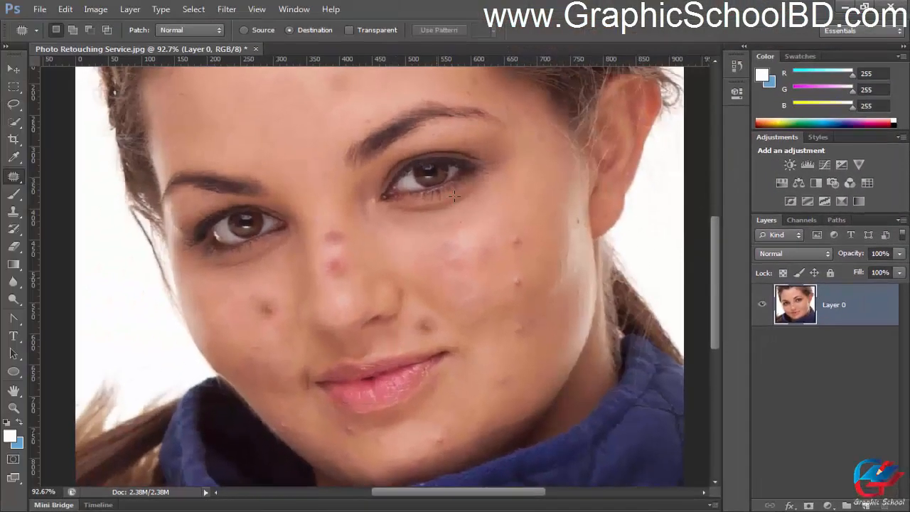
# Examine the retouched forehead and the areas around the eyes and nose.
pyautogui.scroll(2, 454, 195)
pyautogui.moveTo(455, 142); pyautogui.dragTo(461, 296)
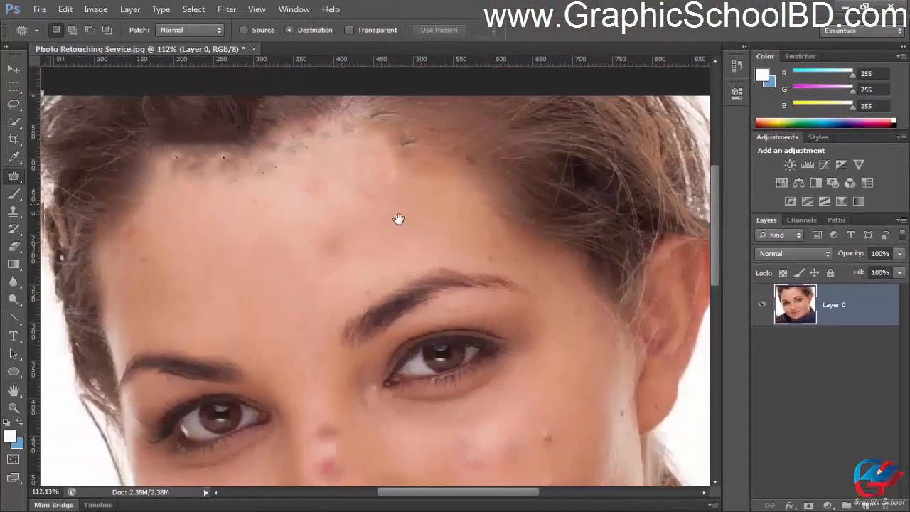
pyautogui.moveTo(398, 219); pyautogui.dragTo(399, 222)
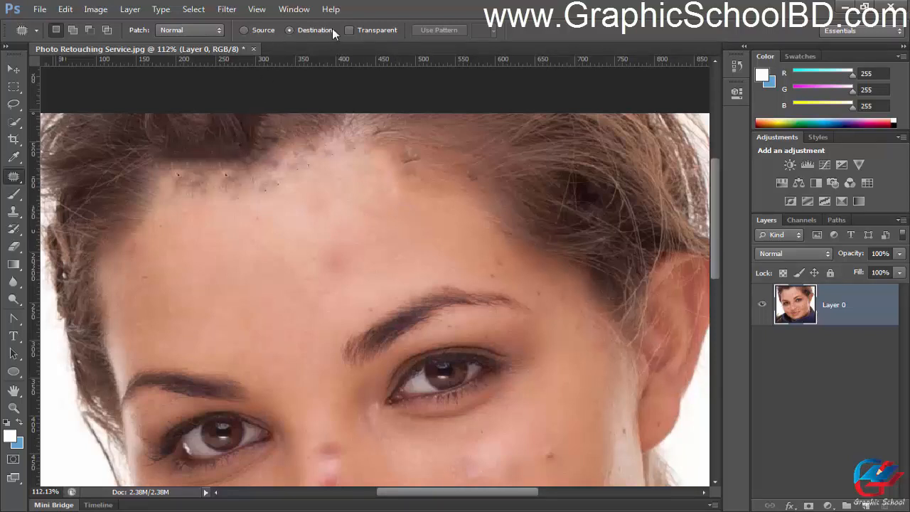
pyautogui.moveTo(263, 260); pyautogui.dragTo(280, 213)
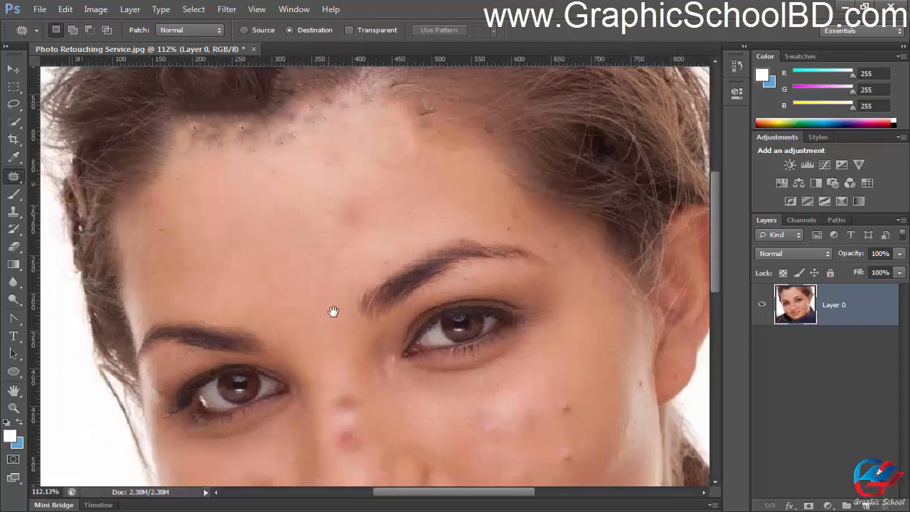
pyautogui.moveTo(333, 312); pyautogui.dragTo(201, 188)
pyautogui.moveTo(338, 236); pyautogui.dragTo(252, 207)
pyautogui.scroll(2, 254, 229)
pyautogui.moveTo(168, 178); pyautogui.dragTo(499, 298)
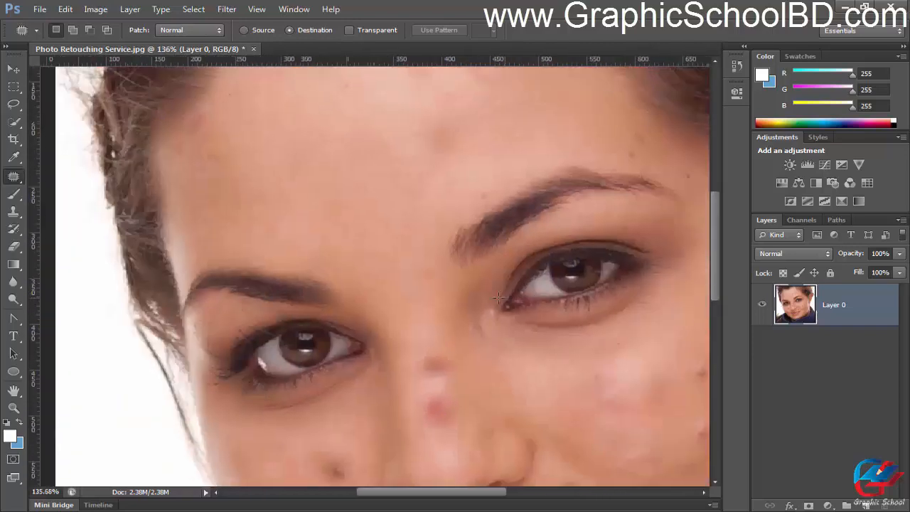
# Step back through the history to before the patches on the two forehead spots, discarding the new empty layer.
pyautogui.hotkey('ctrl', 'shift', 'alt', 'n')
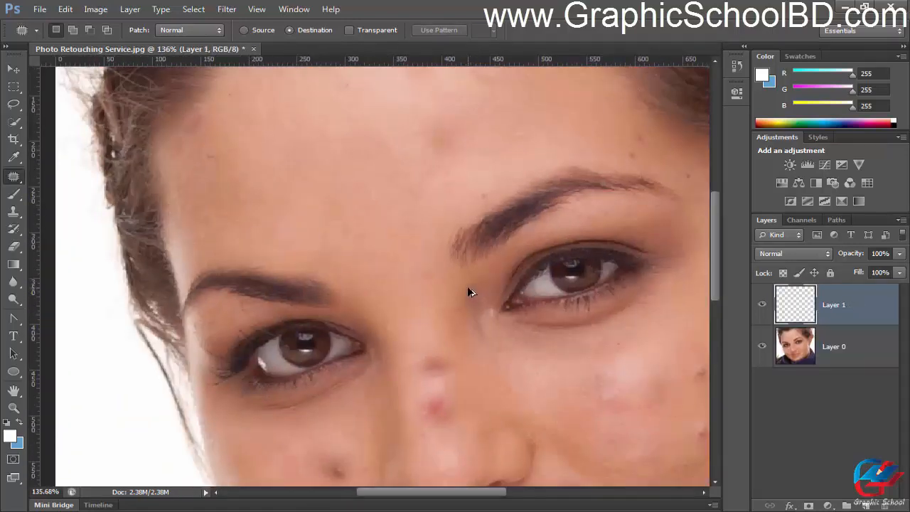
pyautogui.hotkey('ctrl', 'alt', 'z')
pyautogui.hotkey('ctrl', 'alt', 'z')
pyautogui.hotkey('ctrl', 'alt', 'z')
pyautogui.hotkey('ctrl', 'alt', 'z')
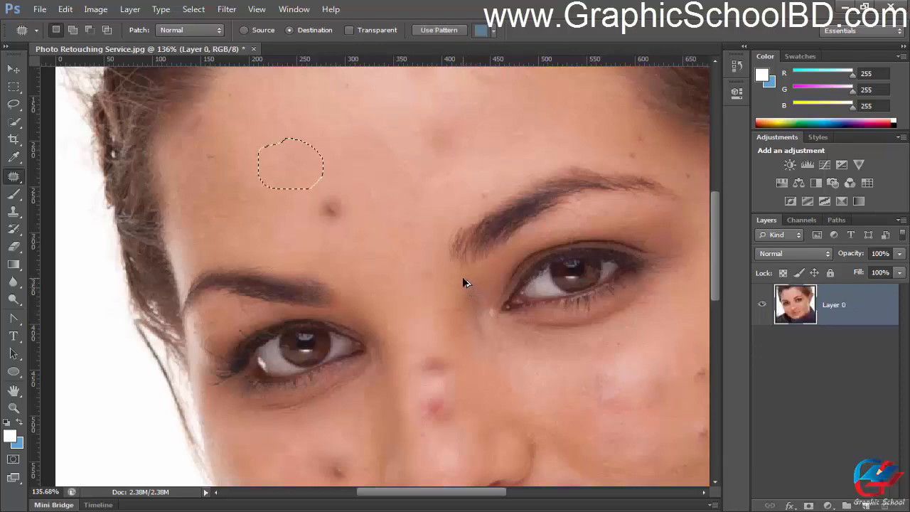
pyautogui.hotkey('ctrl', 'alt', 'z')
pyautogui.hotkey('ctrl', 'alt', 'z')
pyautogui.hotkey('ctrl', 'alt', 'z')
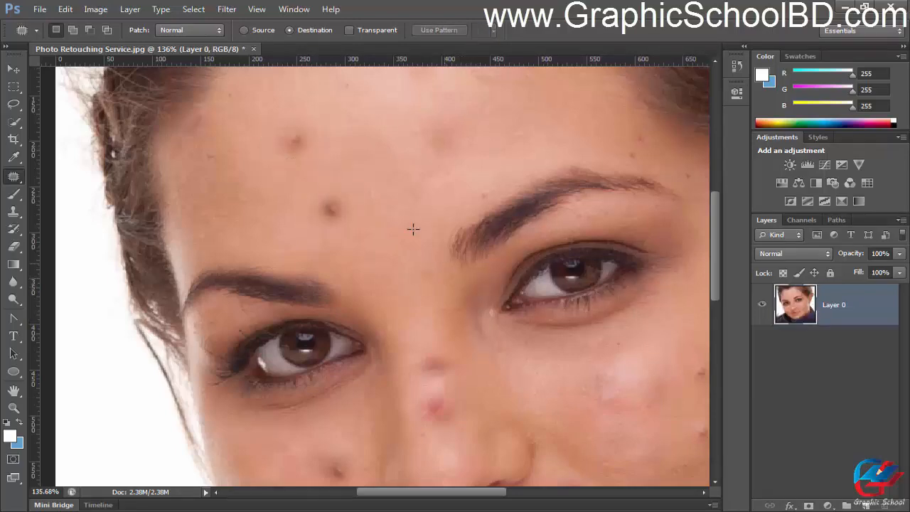
# Outline the upper forehead spot with the Patch Tool, adding a small area above the outline to the selection.
pyautogui.moveTo(402, 206); pyautogui.dragTo(411, 235)
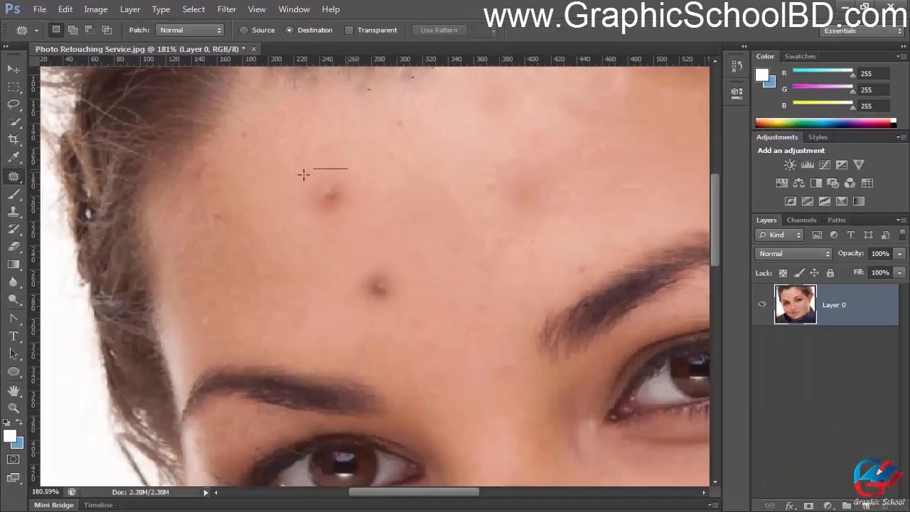
pyautogui.moveTo(304, 174)
pyautogui.mouseDown()
pyautogui.moveTo(310, 232)
pyautogui.moveTo(377, 203)
pyautogui.mouseUp()
pyautogui.moveTo(304, 168); pyautogui.dragTo(305, 169)
# Subtract the excess skin along the lower edge and lower right corner of the selection around the upper forehead spot.
pyautogui.scroll(5, 305, 178)
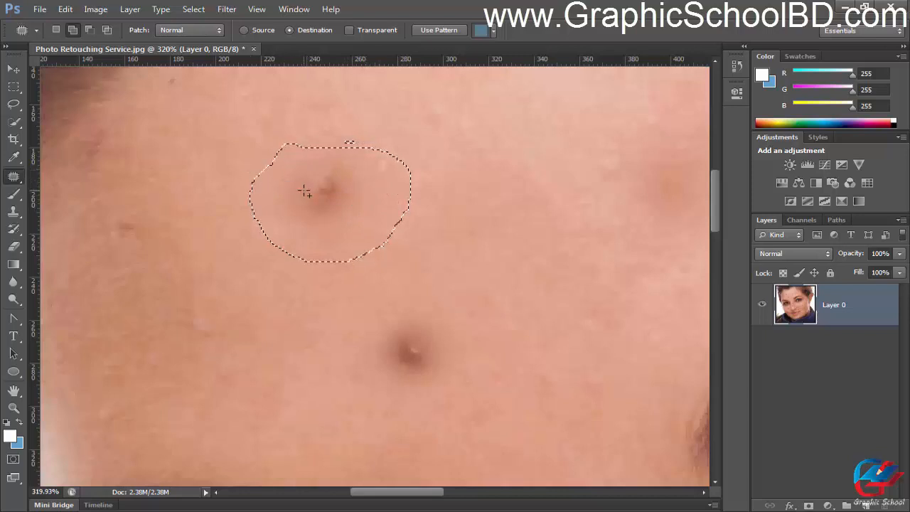
pyautogui.press('alt')
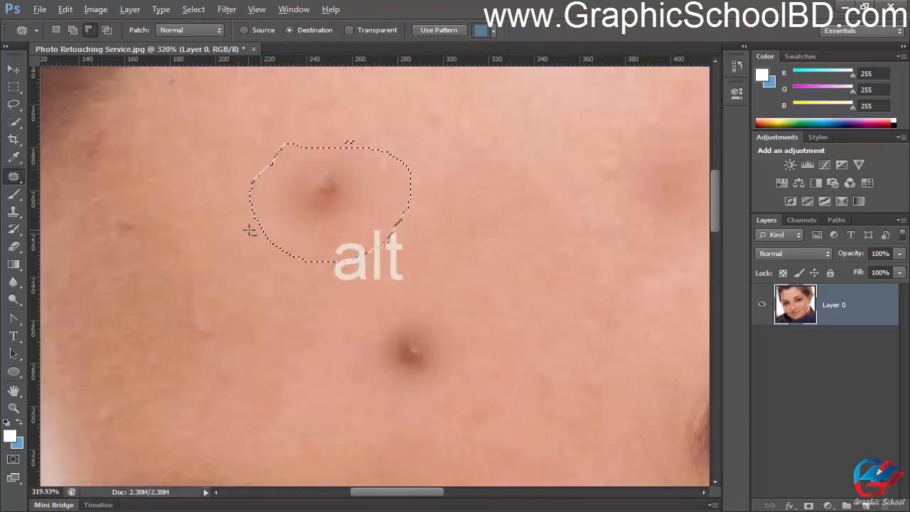
pyautogui.moveTo(295, 263)
pyautogui.mouseDown()
pyautogui.moveTo(401, 261)
pyautogui.moveTo(401, 246)
pyautogui.moveTo(301, 239)
pyautogui.moveTo(268, 225)
pyautogui.moveTo(266, 175)
pyautogui.moveTo(241, 154)
pyautogui.moveTo(228, 215)
pyautogui.moveTo(253, 237)
pyautogui.mouseUp()
pyautogui.moveTo(382, 254)
pyautogui.mouseDown()
pyautogui.moveTo(400, 183)
pyautogui.moveTo(443, 176)
pyautogui.moveTo(424, 251)
pyautogui.moveTo(374, 261)
pyautogui.moveTo(384, 236)
pyautogui.mouseUp()
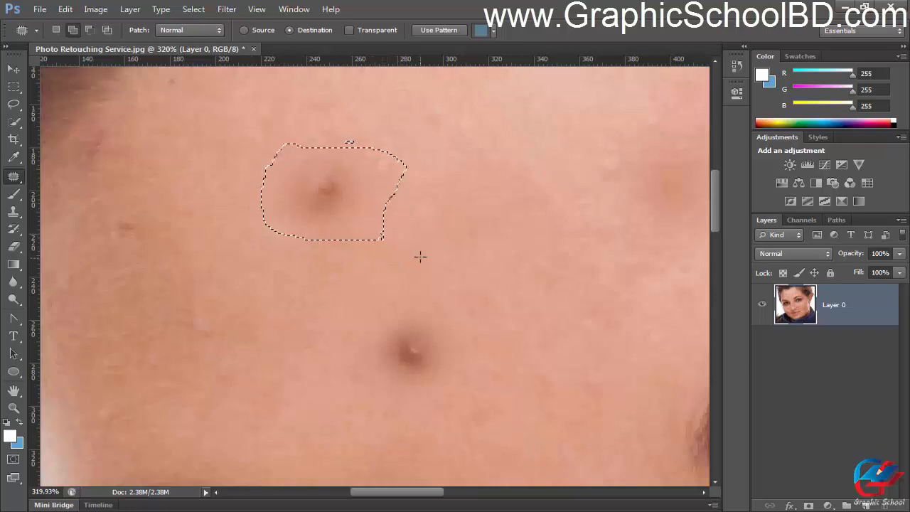
# Extend the selection's upper edge above the spot and subtract a sliver from its right side.
pyautogui.scroll(2, 346, 227)
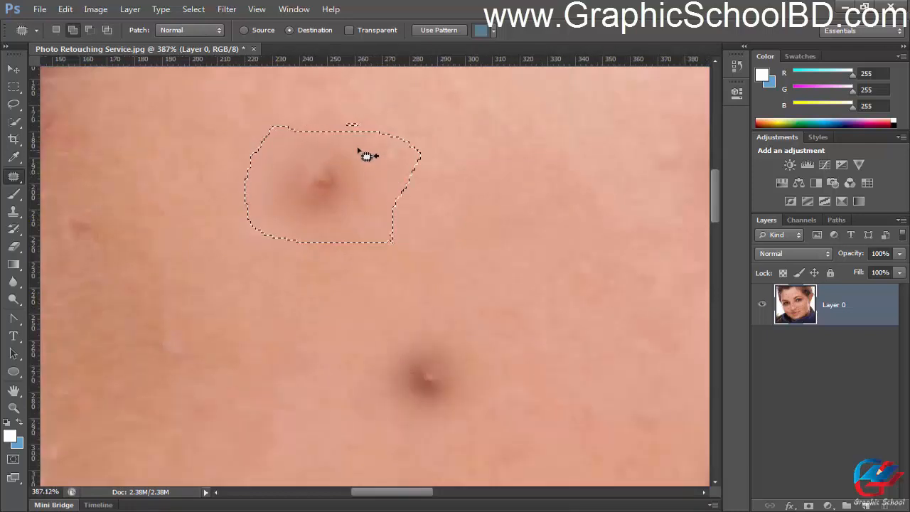
pyautogui.moveTo(325, 137); pyautogui.dragTo(302, 220)
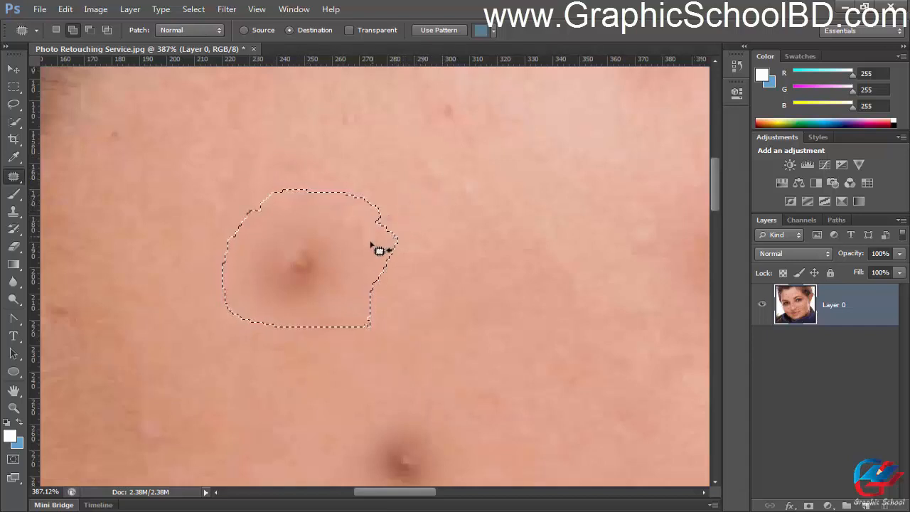
pyautogui.press('alt')
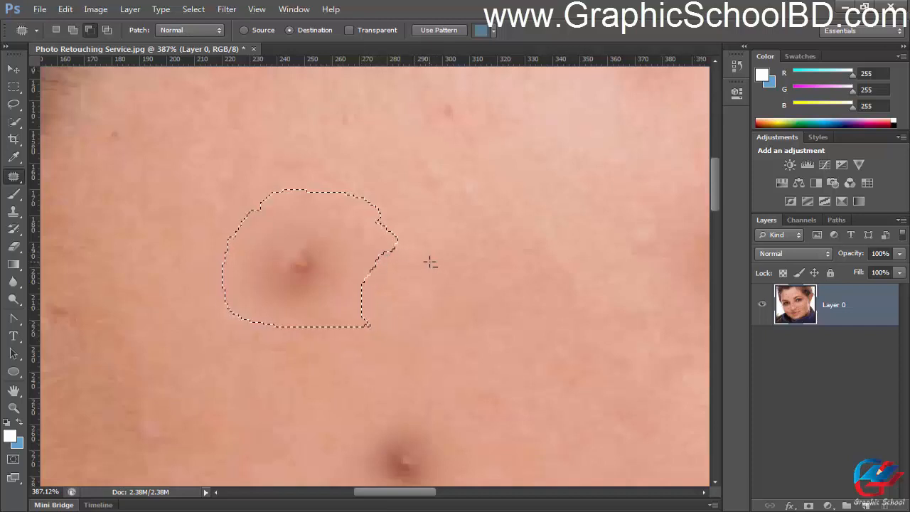
# Set the Patch Tool's selection mode to Intersect with selection.
pyautogui.press('shift')
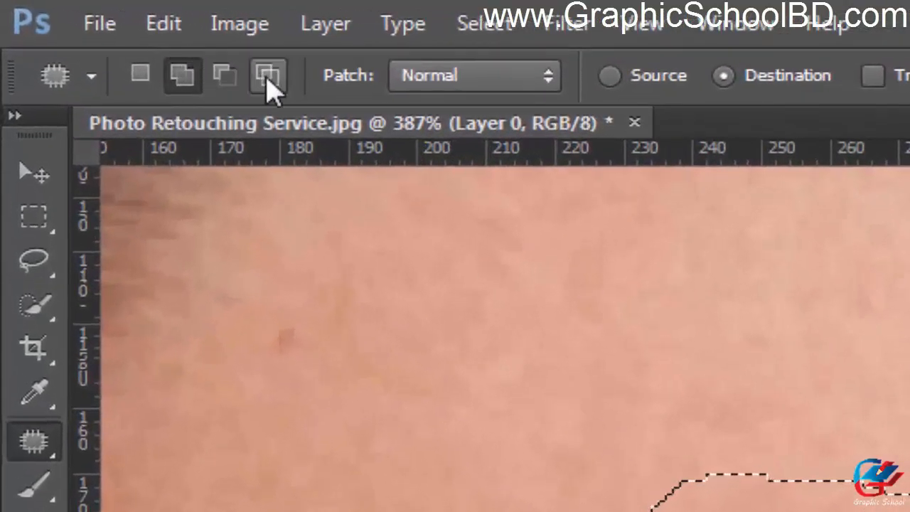
pyautogui.click(268, 77)
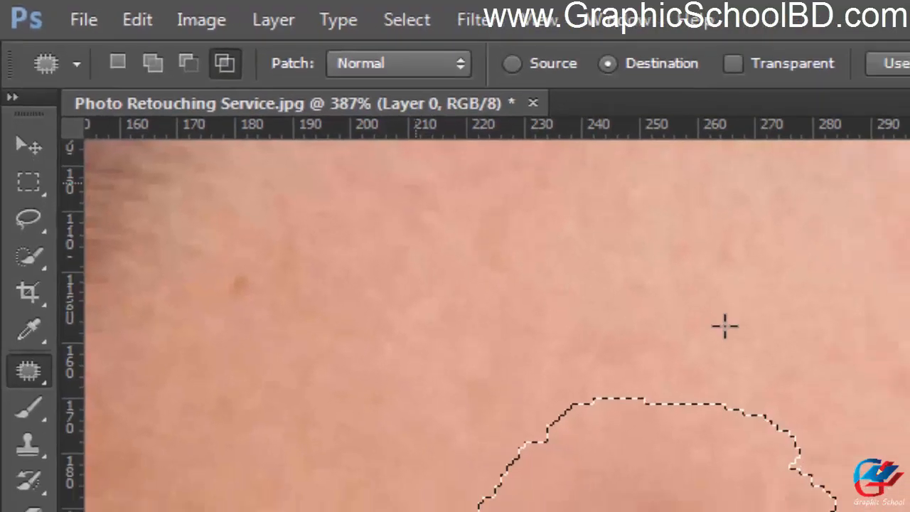
pyautogui.moveTo(661, 311); pyautogui.dragTo(586, 491)
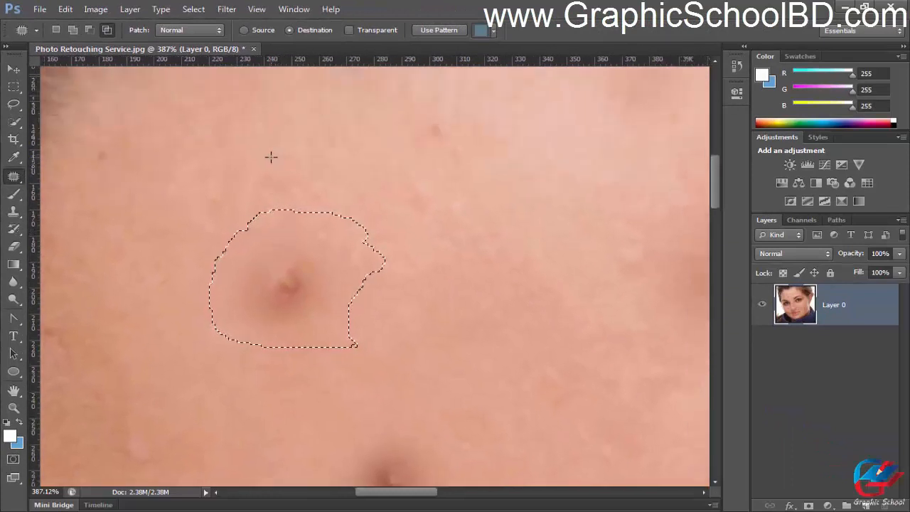
pyautogui.press('shift')
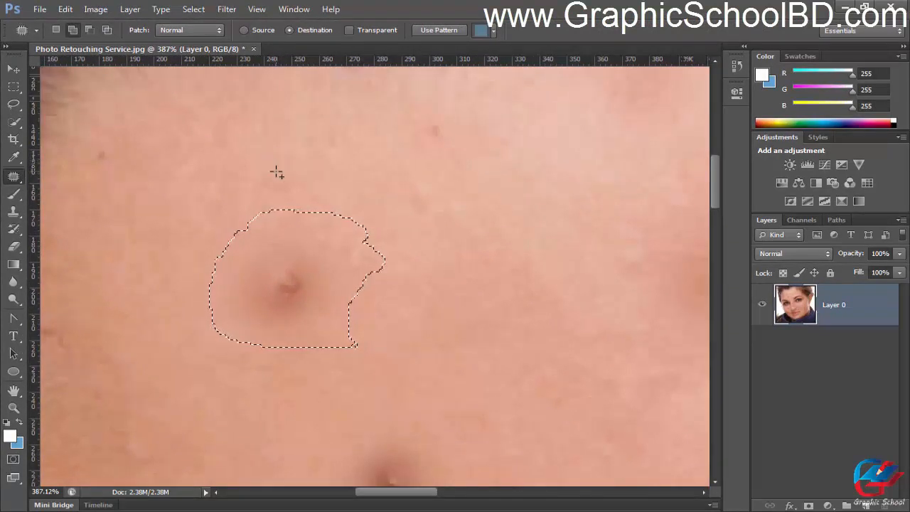
pyautogui.click(106, 31)
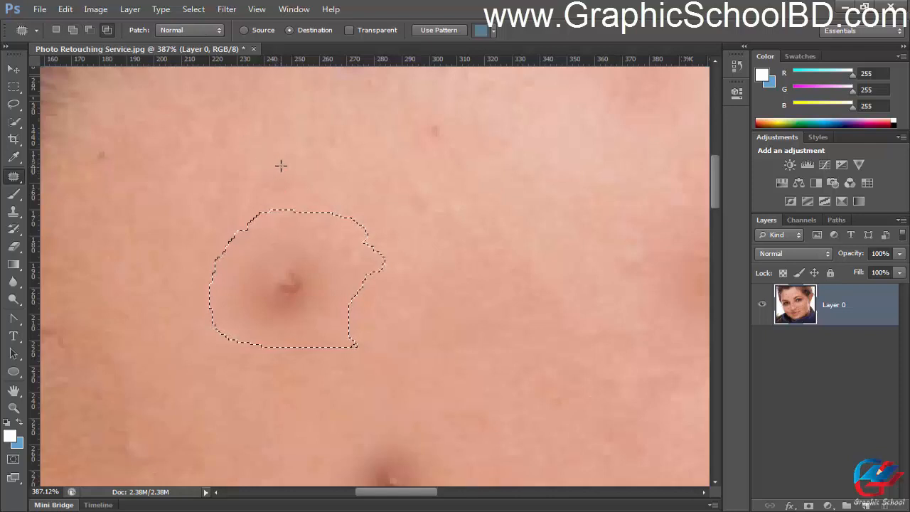
# Intersect the selection with a narrow vertical loop across the upper forehead spot, and undo the intersection.
pyautogui.moveTo(268, 158)
pyautogui.mouseDown()
pyautogui.moveTo(262, 275)
pyautogui.moveTo(289, 361)
pyautogui.moveTo(316, 396)
pyautogui.moveTo(342, 320)
pyautogui.moveTo(319, 191)
pyautogui.moveTo(288, 143)
pyautogui.moveTo(268, 153)
pyautogui.mouseUp()
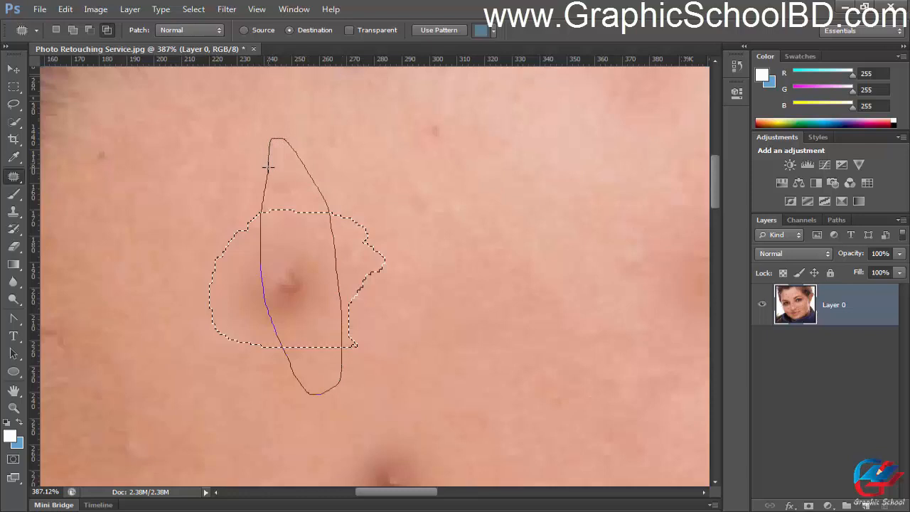
pyautogui.moveTo(268, 165); pyautogui.dragTo(265, 166)
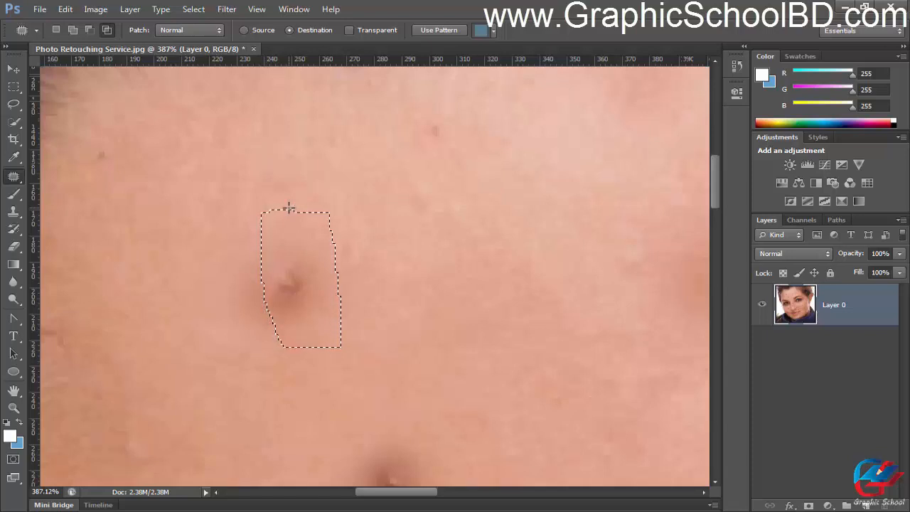
pyautogui.hotkey('ctrl', 'z')
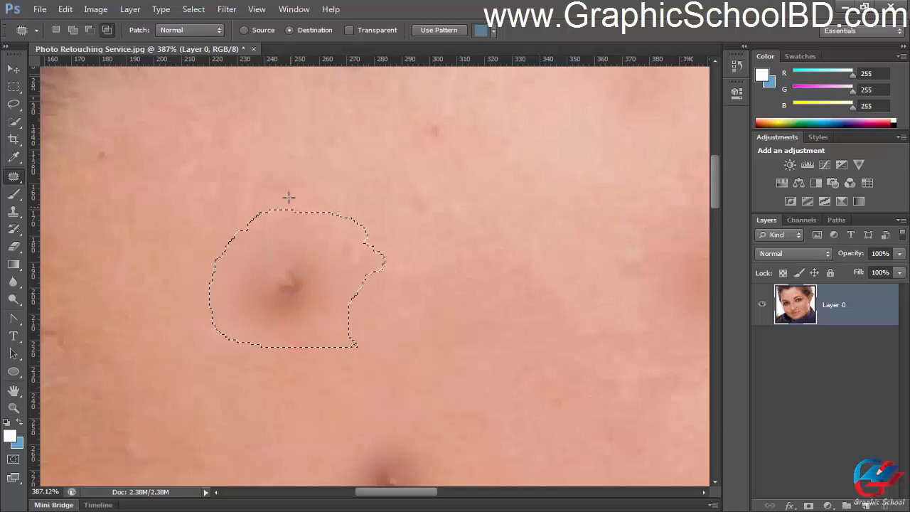
# Try to subtract a vertical strip through the spot from the selection, and restore the full selection.
pyautogui.press('alt')
pyautogui.moveTo(247, 136)
pyautogui.mouseDown()
pyautogui.moveTo(246, 216)
pyautogui.moveTo(283, 329)
pyautogui.moveTo(333, 380)
pyautogui.moveTo(351, 306)
pyautogui.moveTo(296, 166)
pyautogui.moveTo(246, 136)
pyautogui.mouseUp()
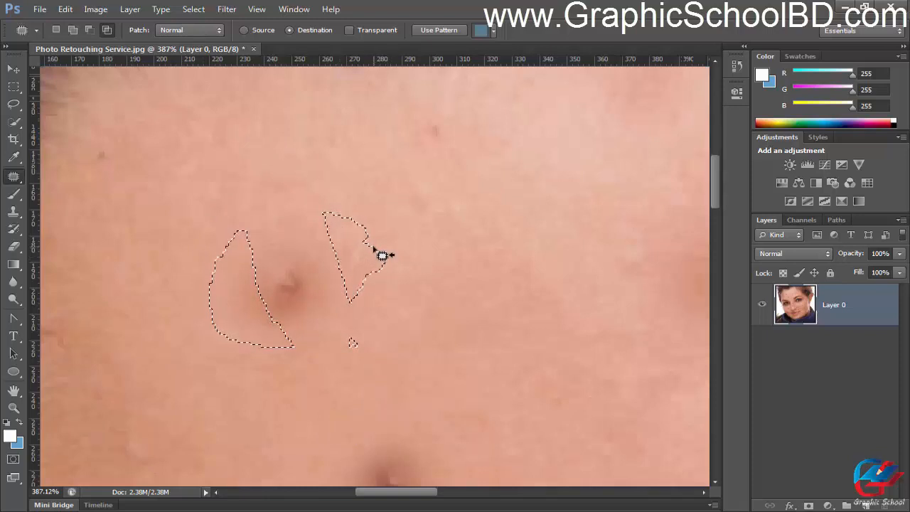
pyautogui.press('shift')
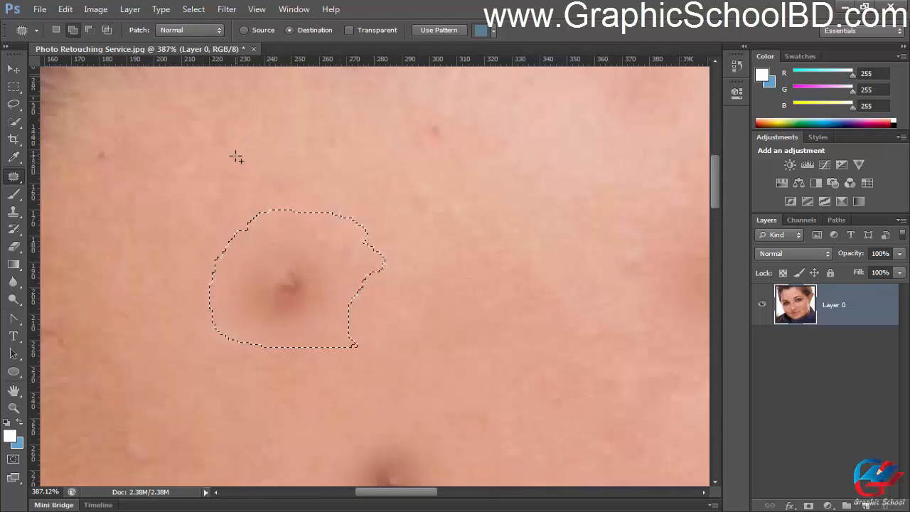
# Add a slanted vertical loop across the upper forehead spot to the selection, and clear the whole selection.
pyautogui.moveTo(247, 161)
pyautogui.mouseDown()
pyautogui.moveTo(281, 278)
pyautogui.moveTo(325, 378)
pyautogui.mouseUp()
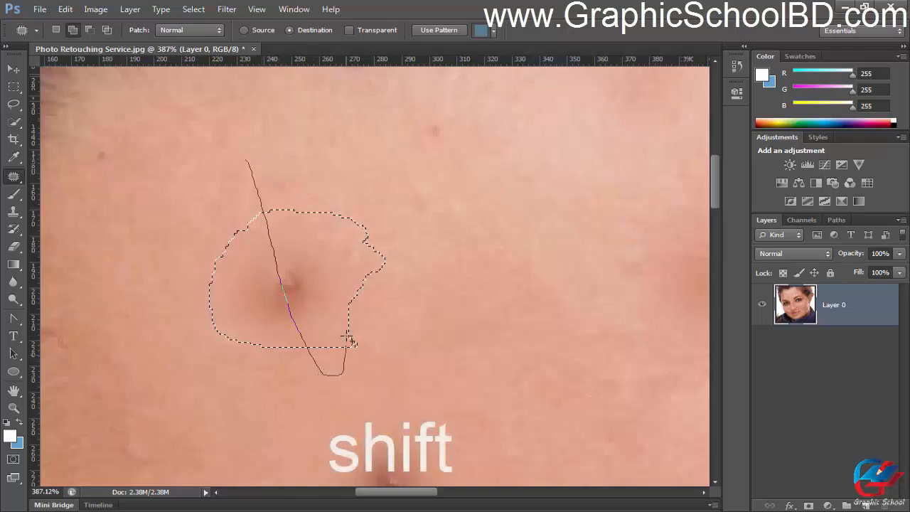
pyautogui.moveTo(303, 198)
pyautogui.mouseDown()
pyautogui.moveTo(258, 155)
pyautogui.moveTo(250, 161)
pyautogui.mouseUp()
pyautogui.moveTo(248, 164); pyautogui.dragTo(248, 161)
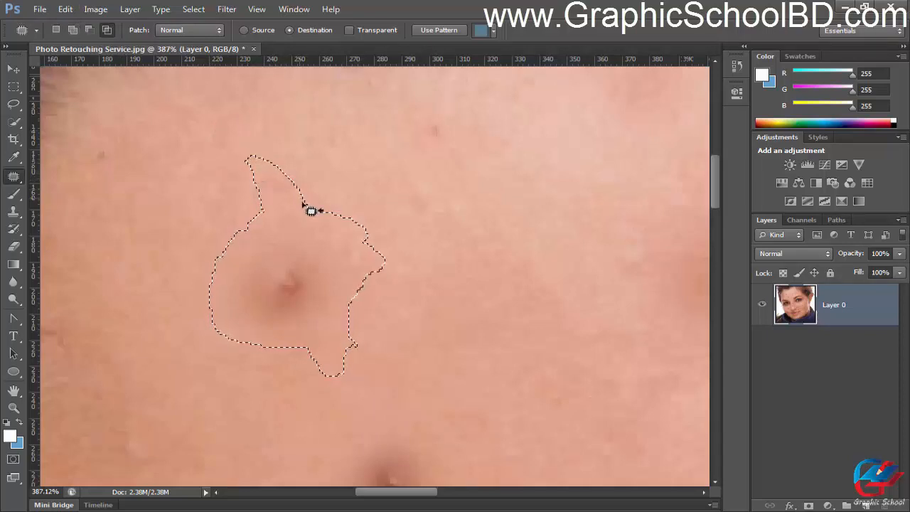
pyautogui.hotkey('ctrl', 'd')
# Examine the forehead spots and the eye and eyebrow on the left of the photo up close.
pyautogui.scroll(-1, 340, 224)
pyautogui.scroll(1, 325, 266)
pyautogui.moveTo(428, 252); pyautogui.dragTo(394, 244)
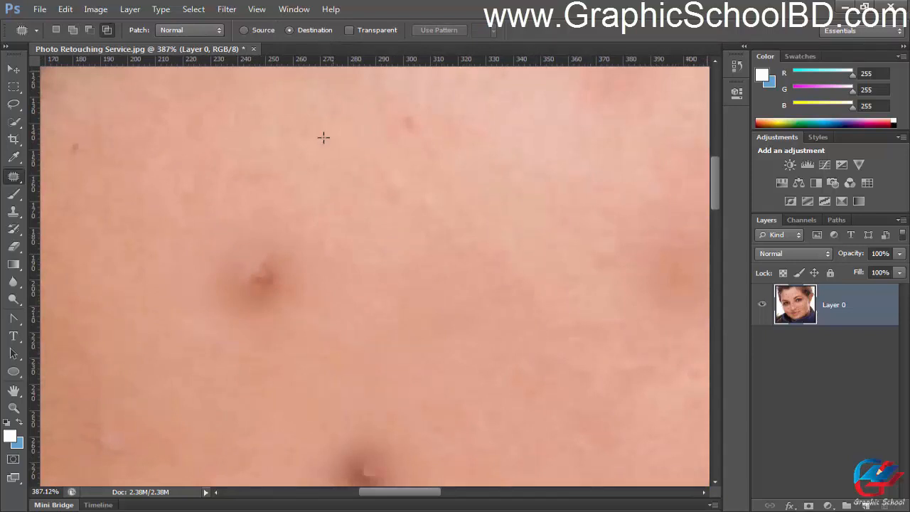
pyautogui.scroll(-1, 280, 244)
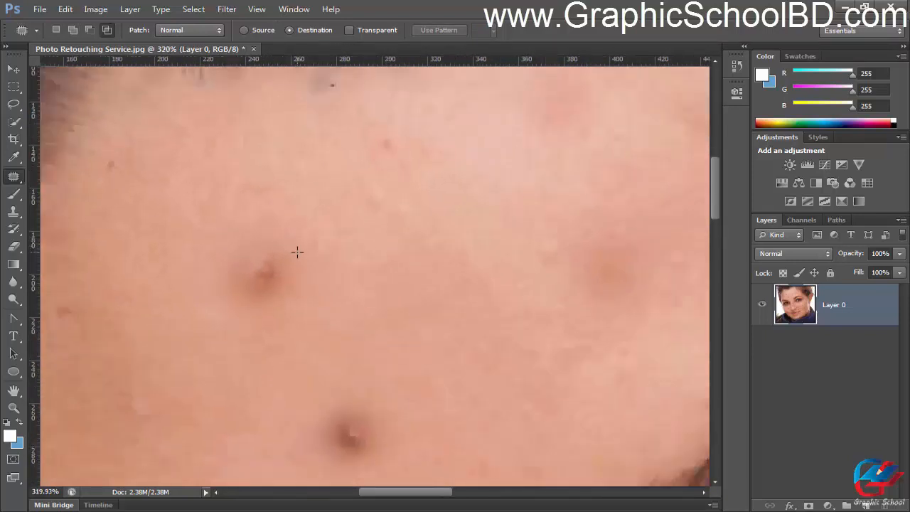
pyautogui.scroll(-5, 320, 264)
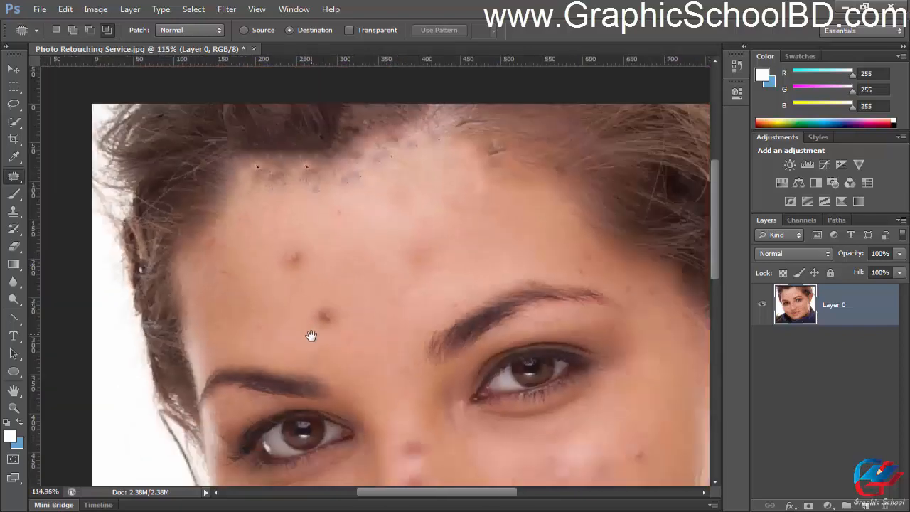
pyautogui.moveTo(311, 336); pyautogui.dragTo(339, 183)
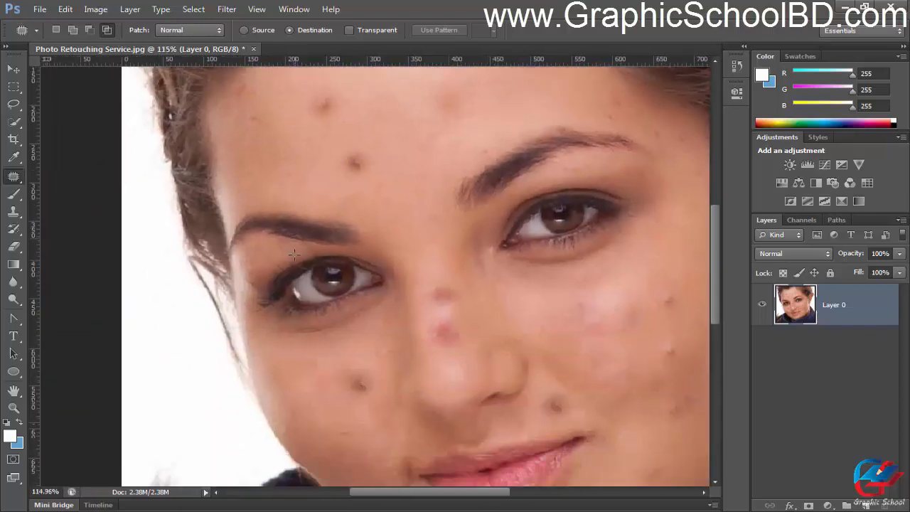
pyautogui.scroll(3, 350, 270)
pyautogui.moveTo(361, 274); pyautogui.dragTo(355, 246)
pyautogui.scroll(3, 351, 130)
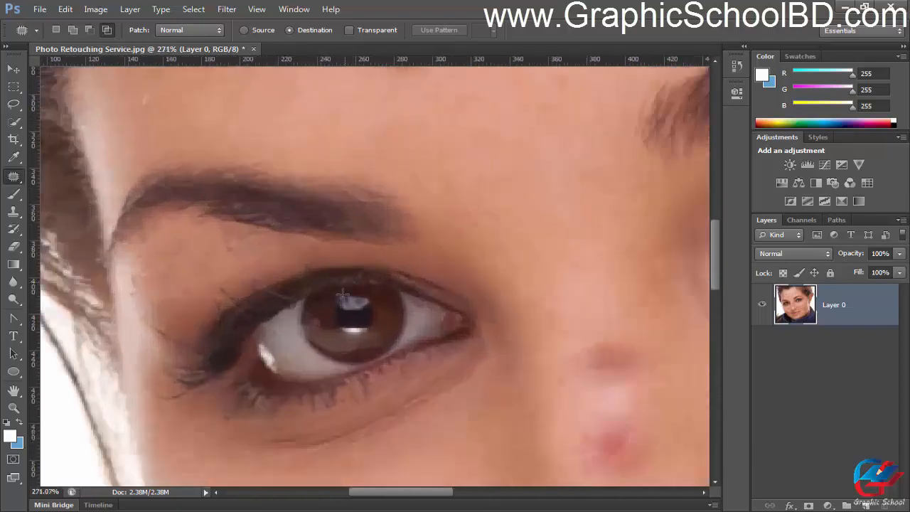
pyautogui.moveTo(328, 282); pyautogui.dragTo(304, 216)
pyautogui.scroll(-2, 314, 235)
pyautogui.scroll(2, 314, 242)
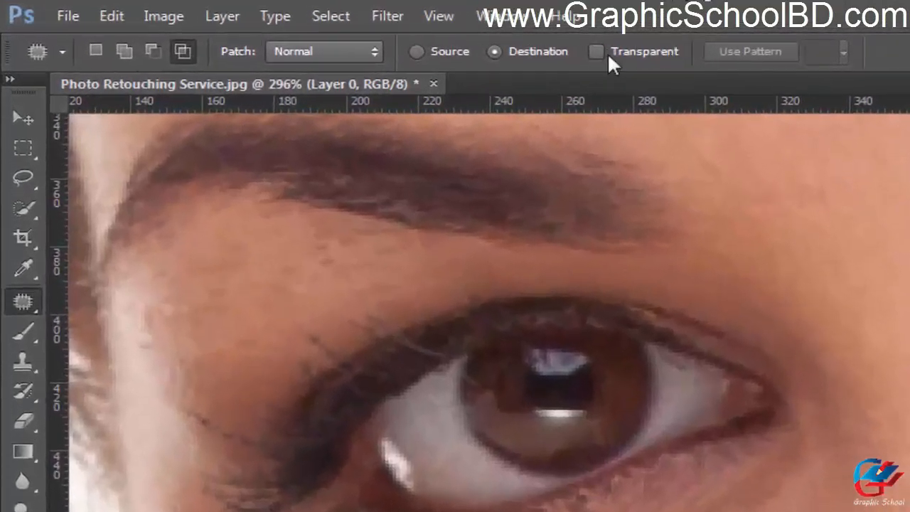
pyautogui.scroll(-7, 784, 323)
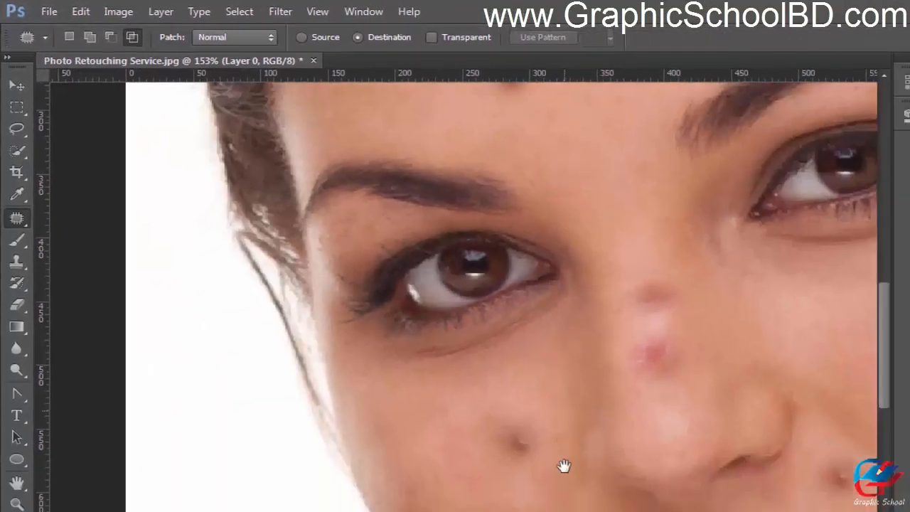
# Enable transparent patching, copy the upper spot on the cheek at the right of the photo slightly up and to the right, and deselect.
pyautogui.moveTo(565, 465); pyautogui.dragTo(392, 289)
pyautogui.moveTo(557, 219); pyautogui.dragTo(388, 230)
pyautogui.scroll(5, 388, 230)
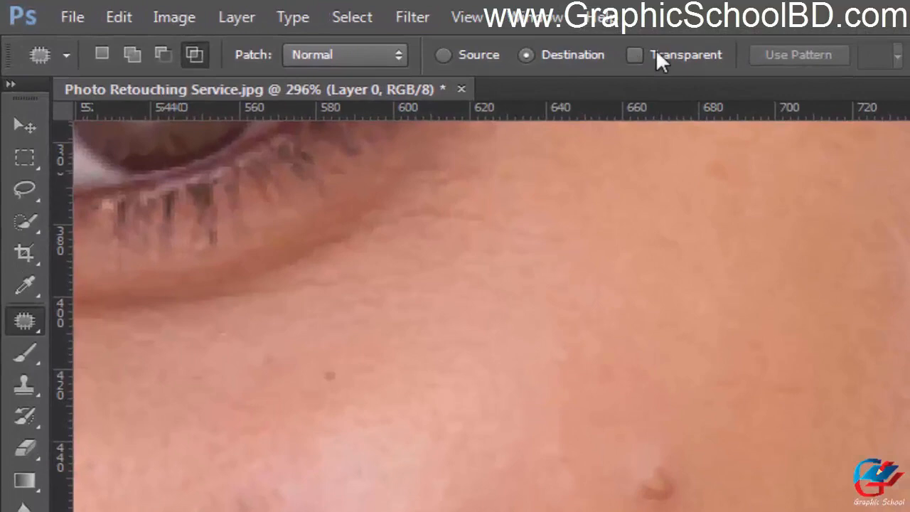
pyautogui.click(351, 30)
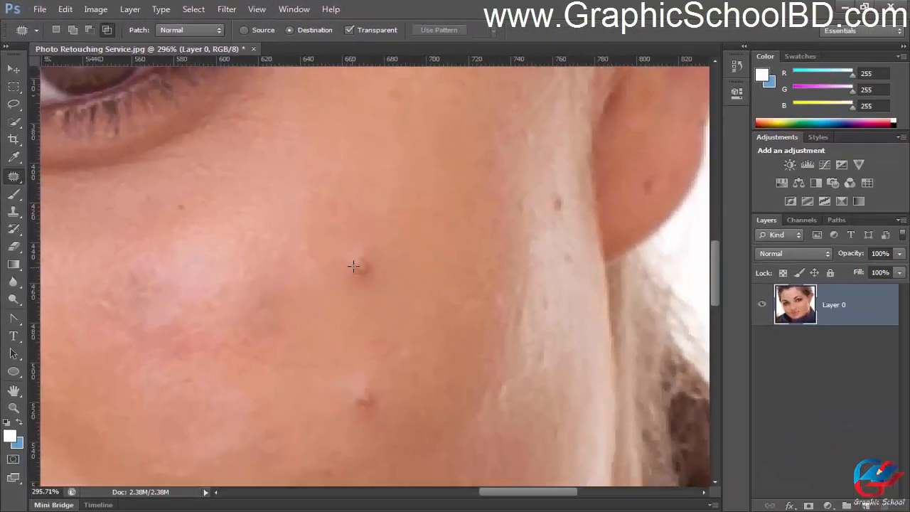
pyautogui.scroll(2, 606, 456)
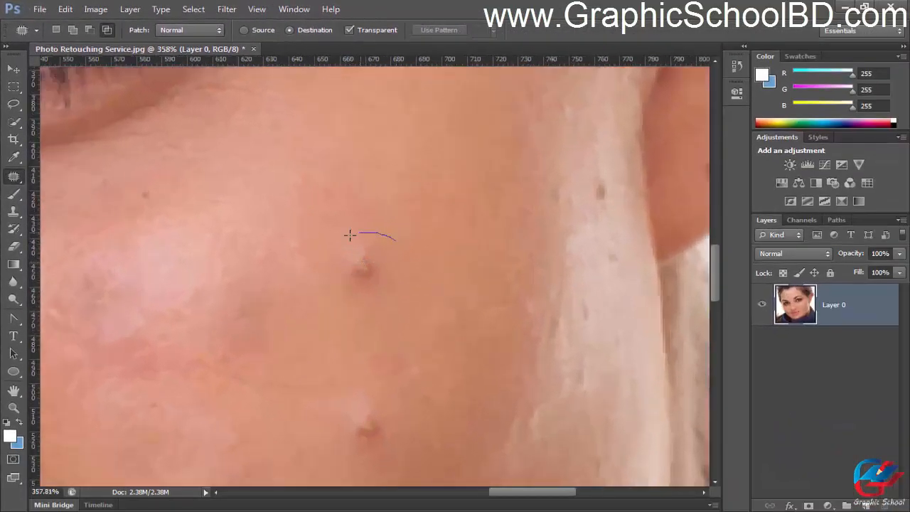
pyautogui.moveTo(349, 287); pyautogui.dragTo(426, 180)
pyautogui.hotkey('ctrl', 'd')
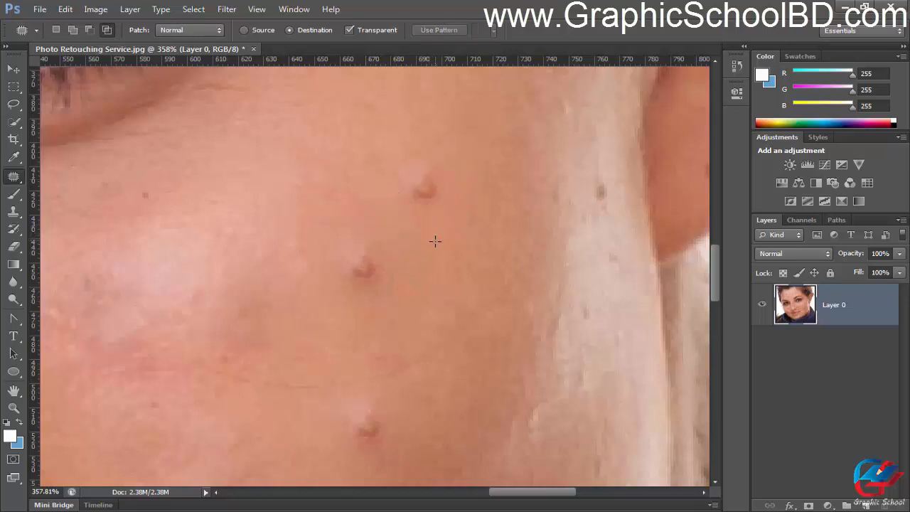
# Outline the whole eye on the left of the photo, lashes and lower lid included, with a freehand Patch Tool selection.
pyautogui.scroll(-4, 383, 264)
pyautogui.scroll(-3, 383, 265)
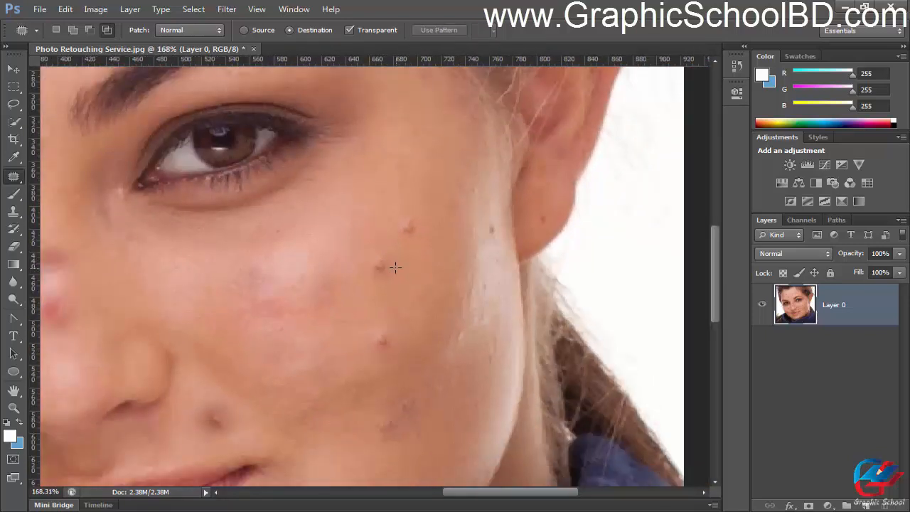
pyautogui.scroll(-5, 396, 268)
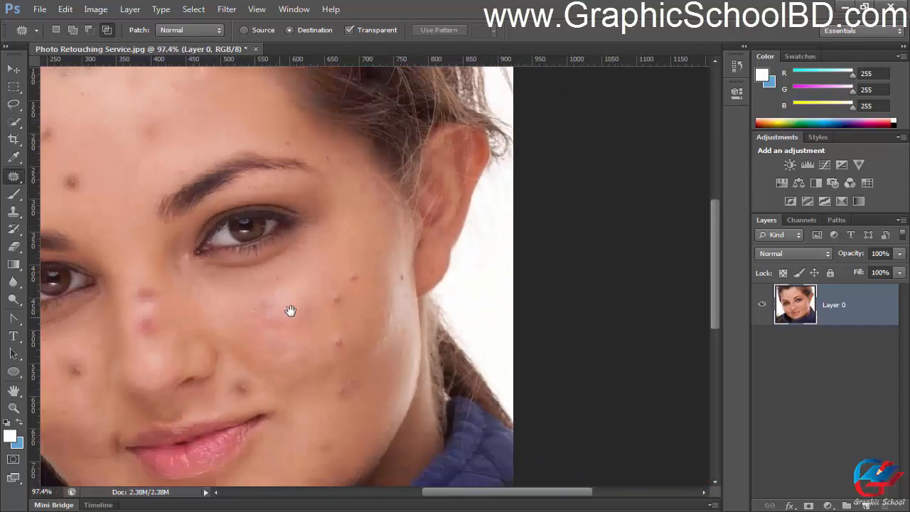
pyautogui.moveTo(291, 309); pyautogui.dragTo(411, 294)
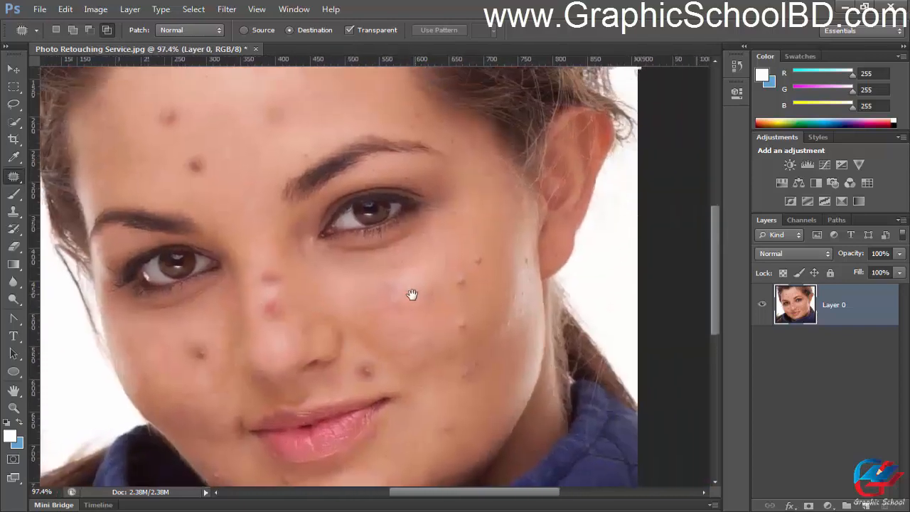
pyautogui.scroll(5, 339, 324)
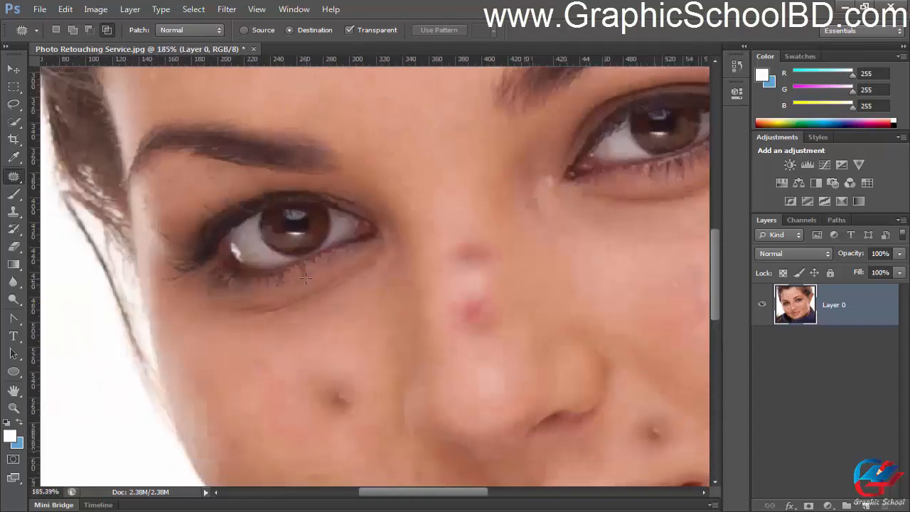
pyautogui.scroll(2, 367, 278)
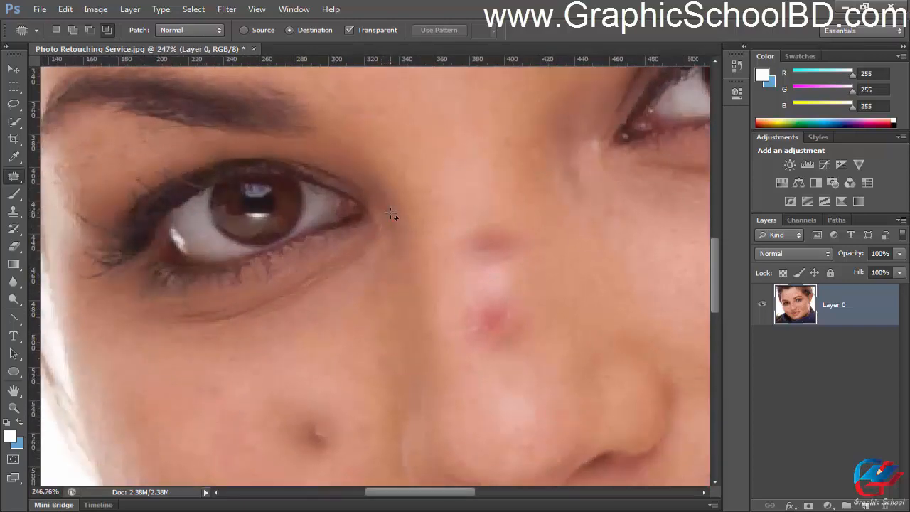
pyautogui.moveTo(390, 213)
pyautogui.mouseDown()
pyautogui.moveTo(356, 174)
pyautogui.moveTo(310, 154)
pyautogui.moveTo(168, 149)
pyautogui.mouseUp()
pyautogui.moveTo(121, 306)
pyautogui.mouseDown()
pyautogui.moveTo(246, 295)
pyautogui.moveTo(360, 260)
pyautogui.mouseUp()
pyautogui.moveTo(389, 209); pyautogui.dragTo(391, 213)
pyautogui.scroll(-2, 346, 250)
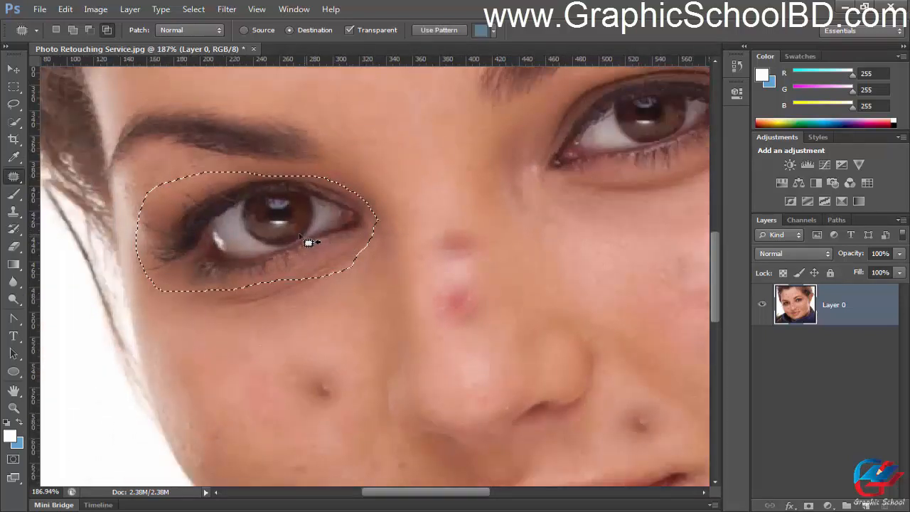
# Patch a transparent copy of the selected eye slightly down and to the right over the lower lid, and clear the selection.
pyautogui.moveTo(297, 226)
pyautogui.mouseDown()
pyautogui.moveTo(308, 277)
pyautogui.moveTo(321, 271)
pyautogui.mouseUp()
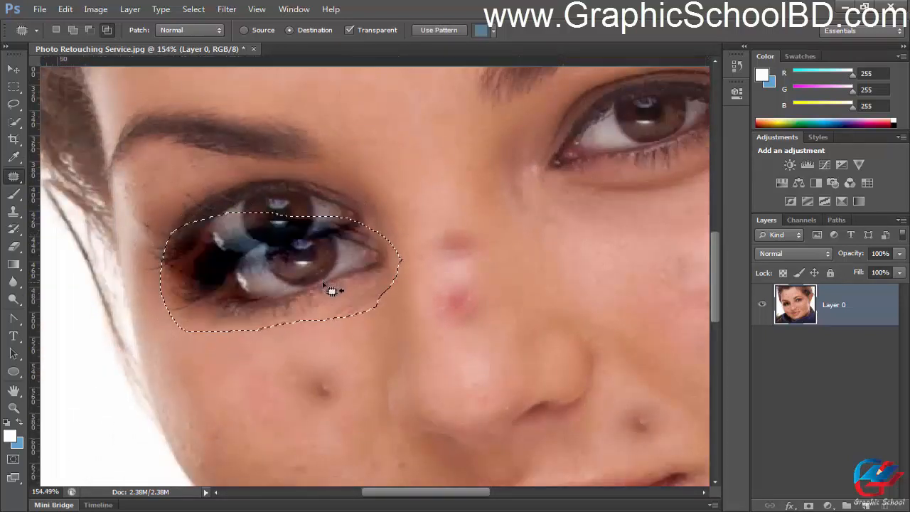
pyautogui.scroll(-2, 325, 295)
pyautogui.hotkey('ctrl', 'd')
pyautogui.scroll(-4, 322, 295)
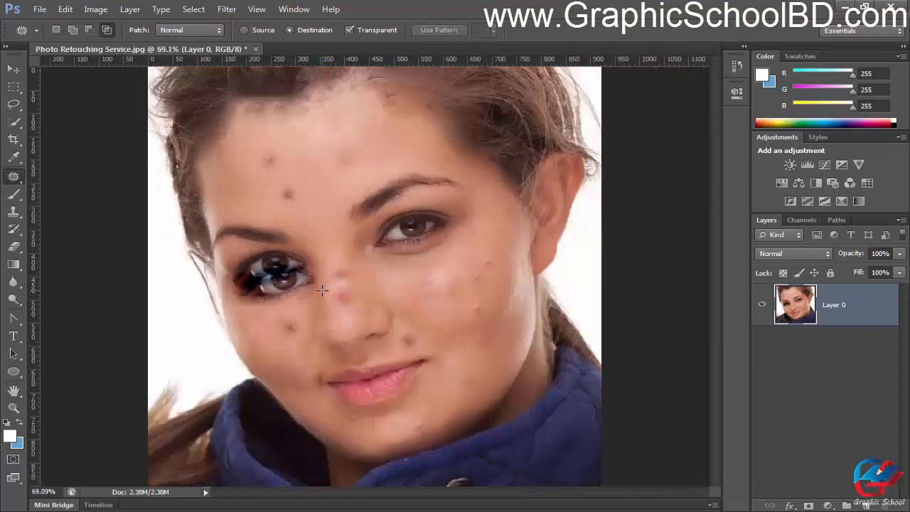
# Undo the transparent eye patch and clear the restored selection.
pyautogui.scroll(4, 323, 286)
pyautogui.scroll(1, 322, 287)
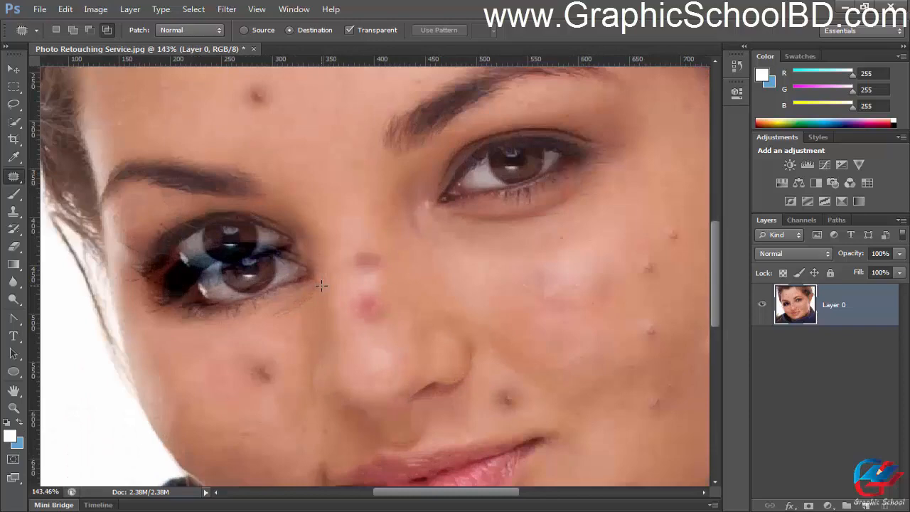
pyautogui.hotkey('ctrl', 'z')
pyautogui.hotkey('ctrl', 'd')
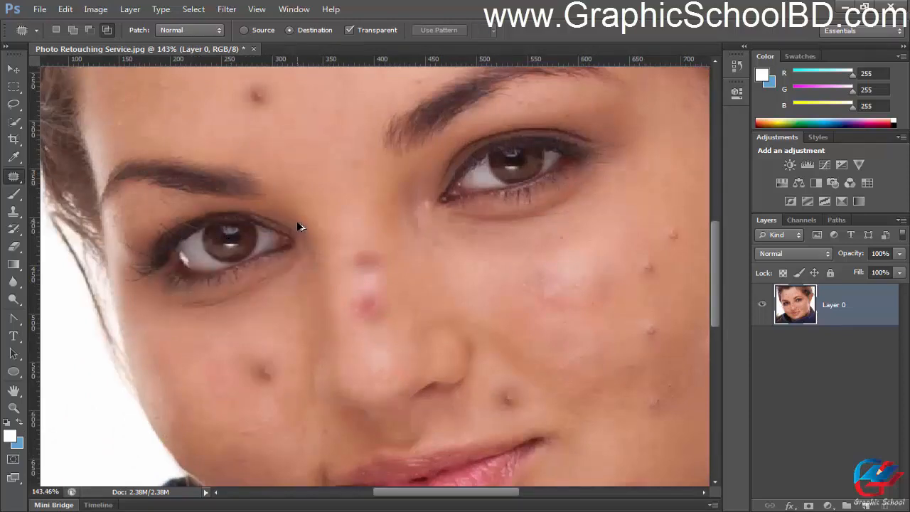
# Turn off transparent patching and bring up the other retouching tools grouped with the Patch Tool.
pyautogui.scroll(-4, 327, 215)
pyautogui.scroll(2, 345, 213)
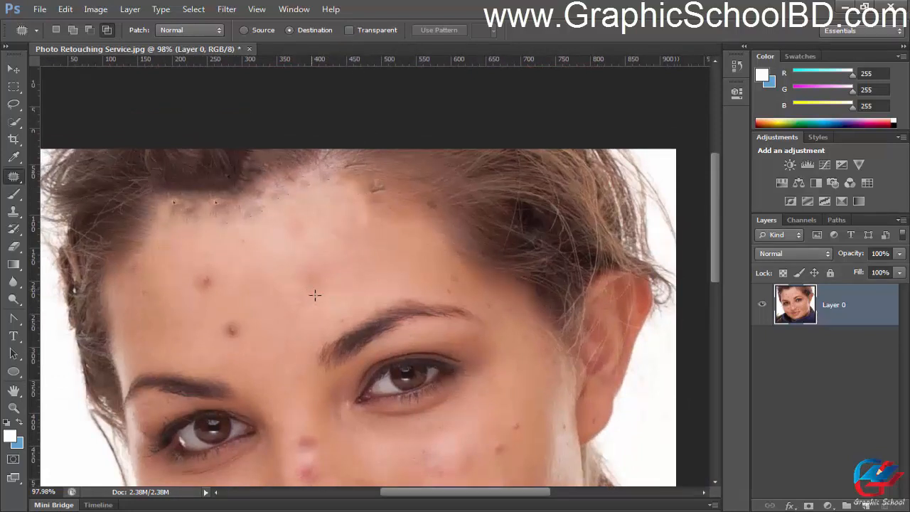
pyautogui.moveTo(319, 335); pyautogui.dragTo(239, 162)
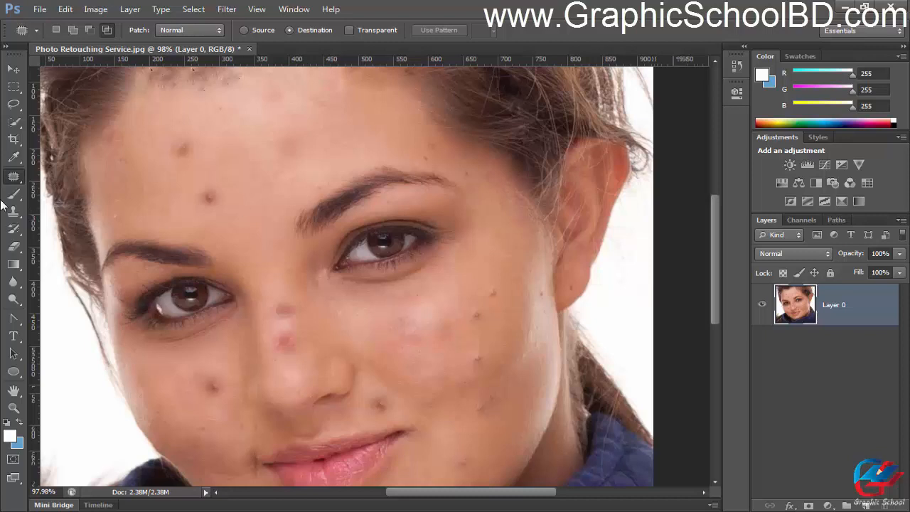
pyautogui.rightClick(15, 177)
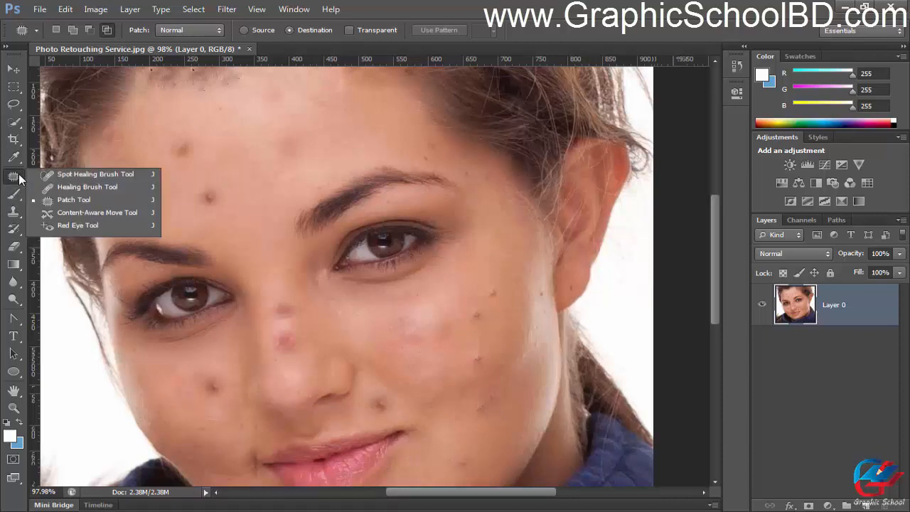